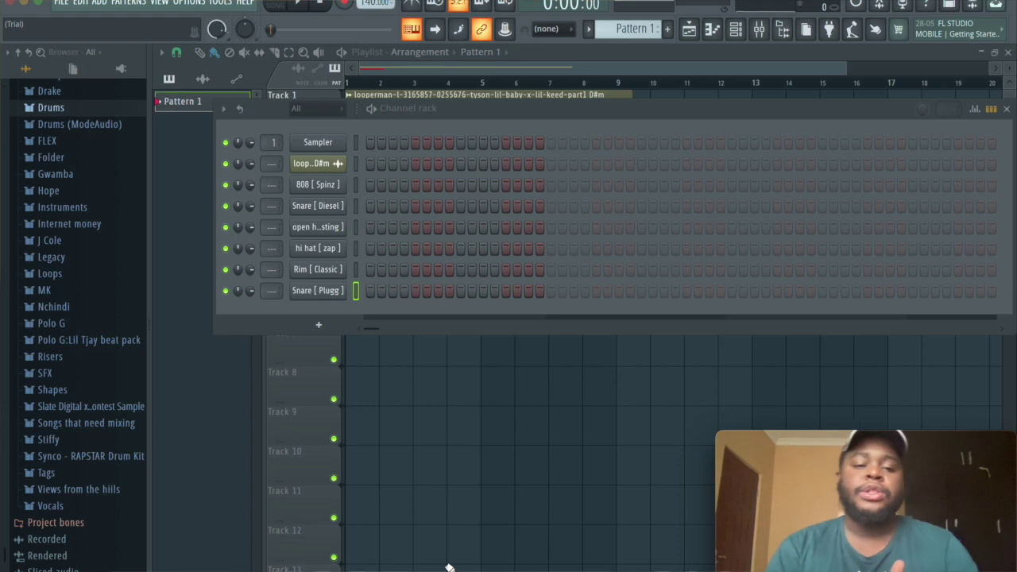
Step: Look over the 808 [ Spinz ] channel's sample settings and its piano roll
{"action": "left_click", "coordinate": [322, 186]}
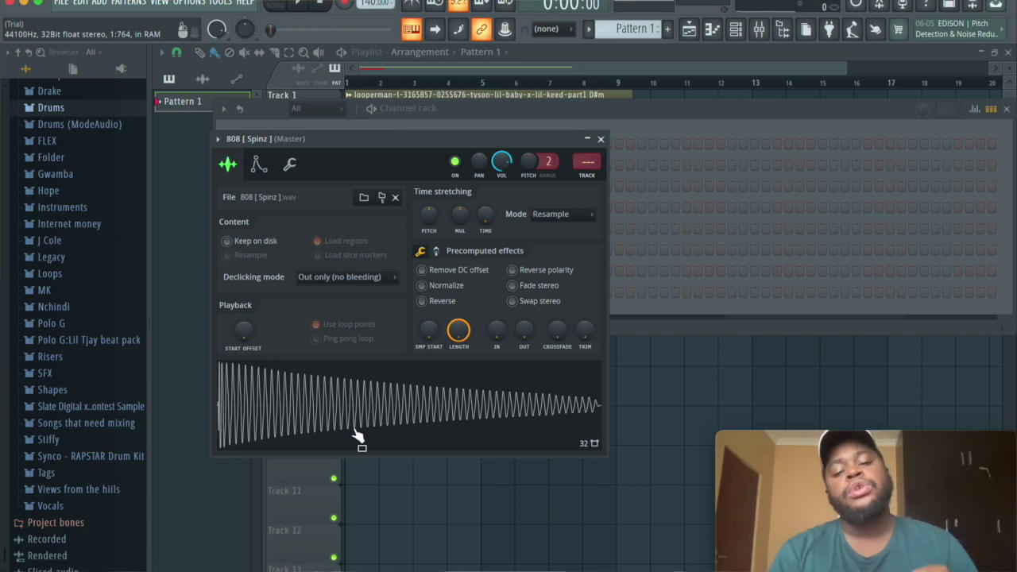
{"action": "left_click", "coordinate": [600, 139]}
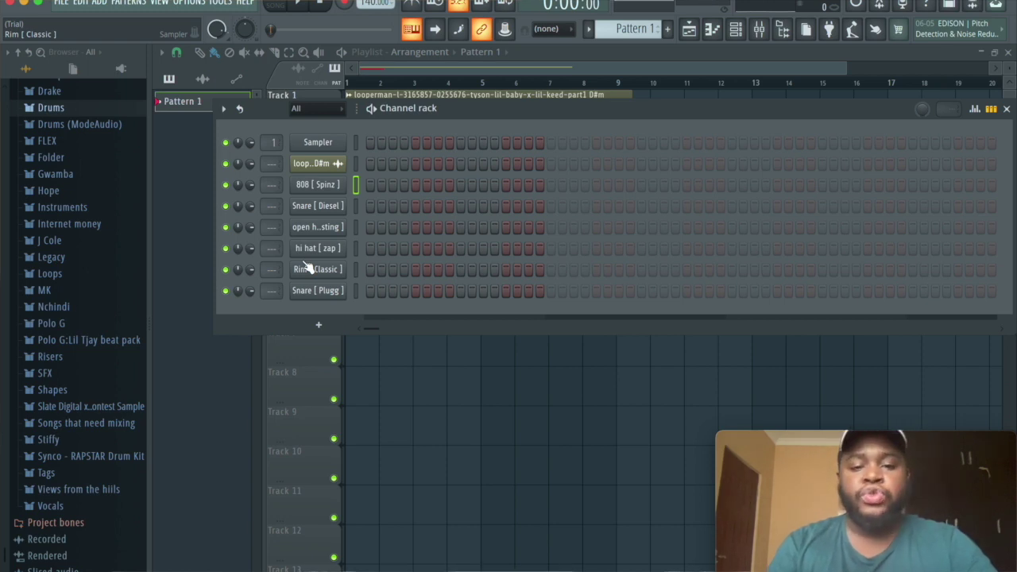
{"action": "left_click", "coordinate": [719, 33]}
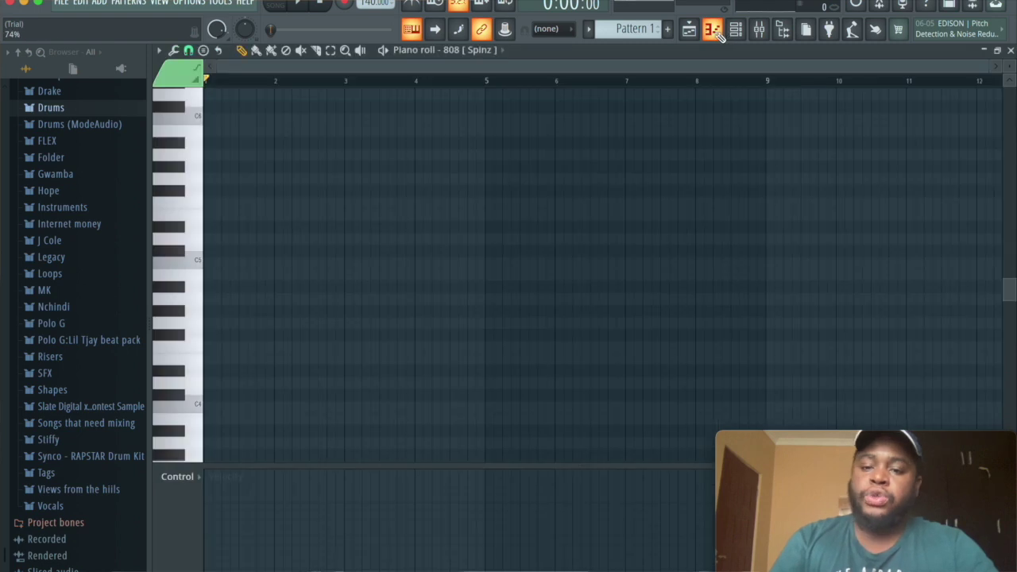
Step: Switch playback to song mode and play the melody loop on Track 1 of the playlist
{"action": "left_click", "coordinate": [688, 30]}
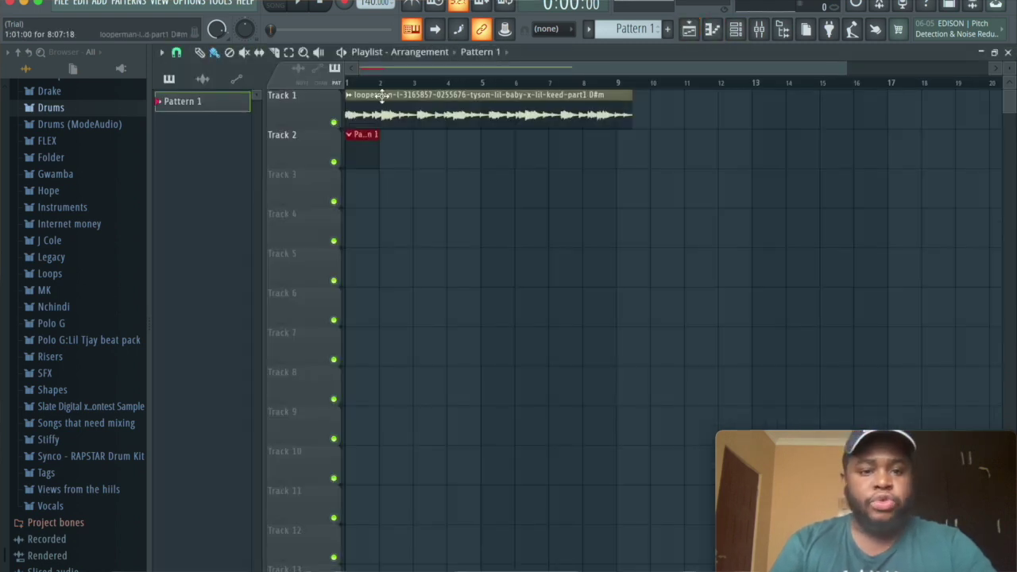
{"action": "left_click", "coordinate": [283, 6]}
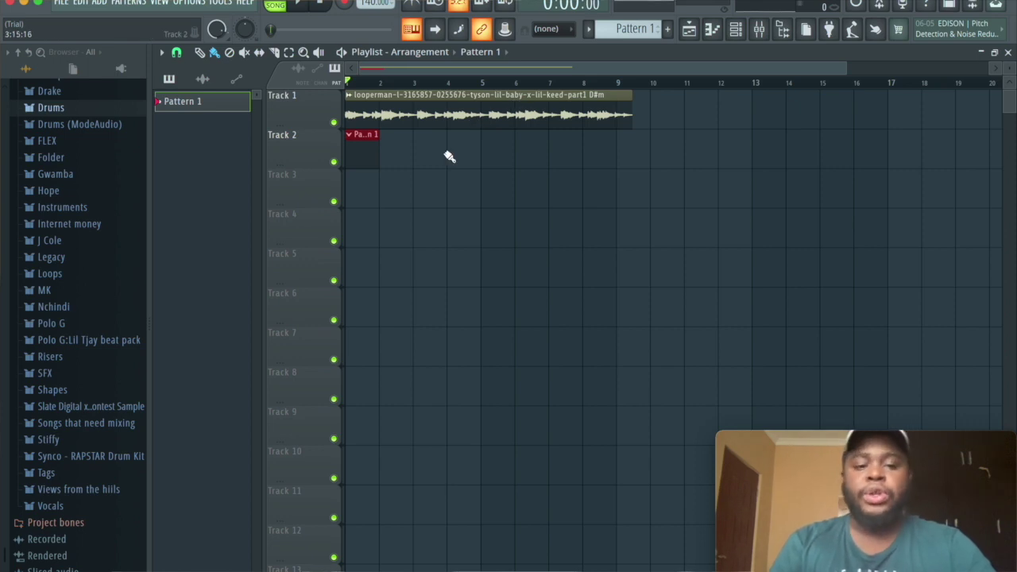
{"action": "key", "text": "space"}
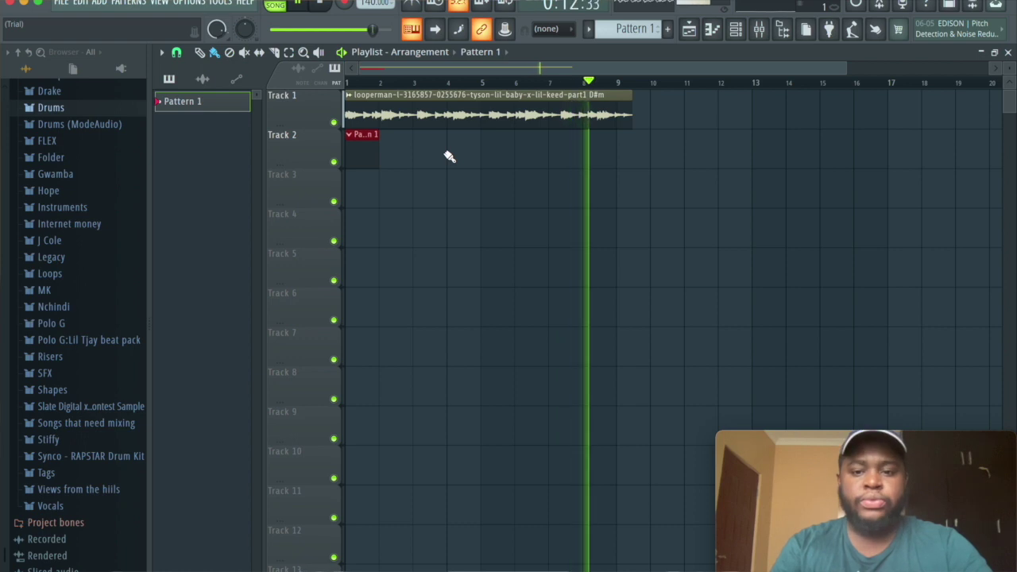
{"action": "key", "text": "space"}
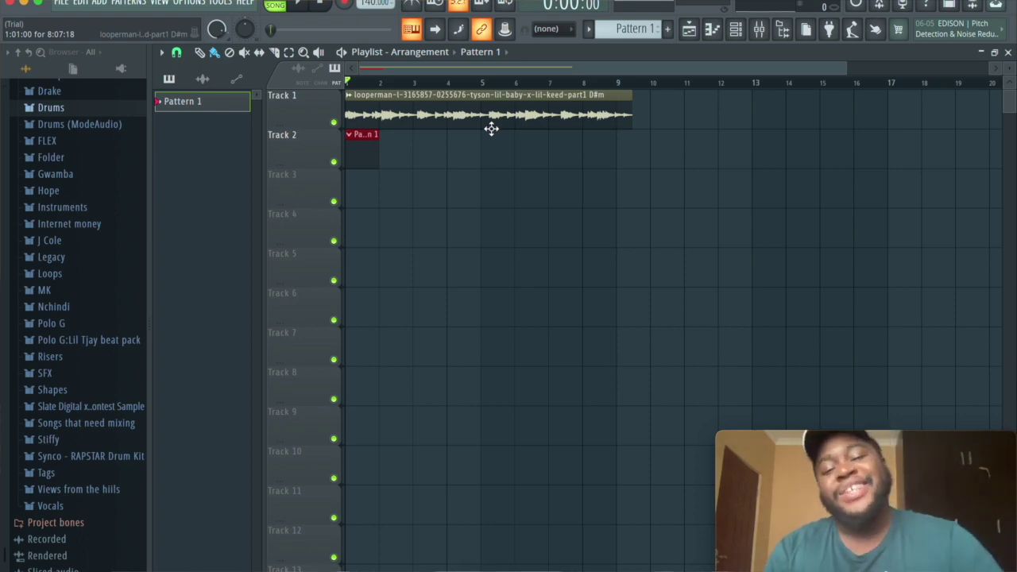
{"action": "left_click", "coordinate": [369, 4]}
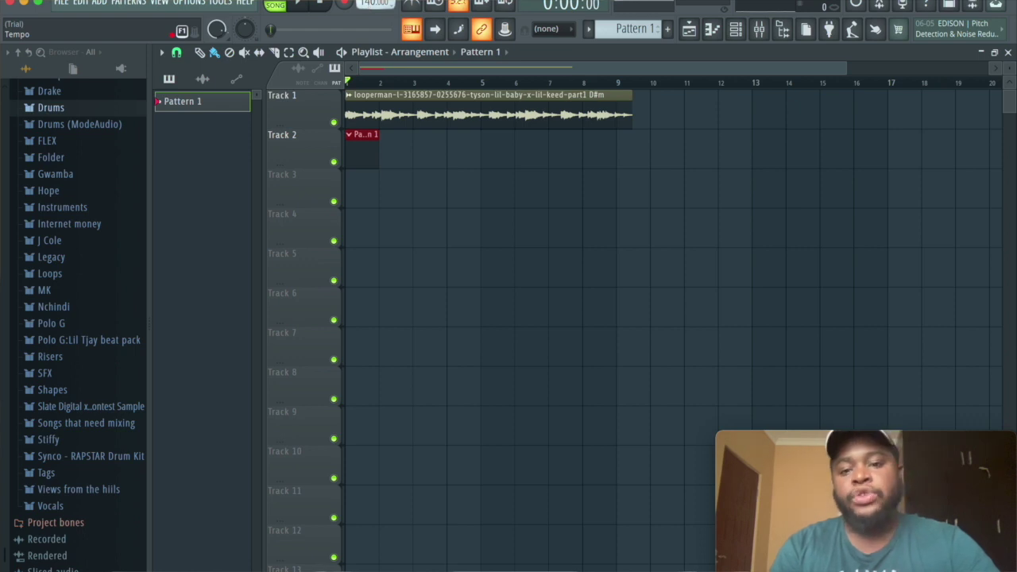
{"action": "left_click_drag", "start_coordinate": [369, 5], "coordinate": [368, 15]}
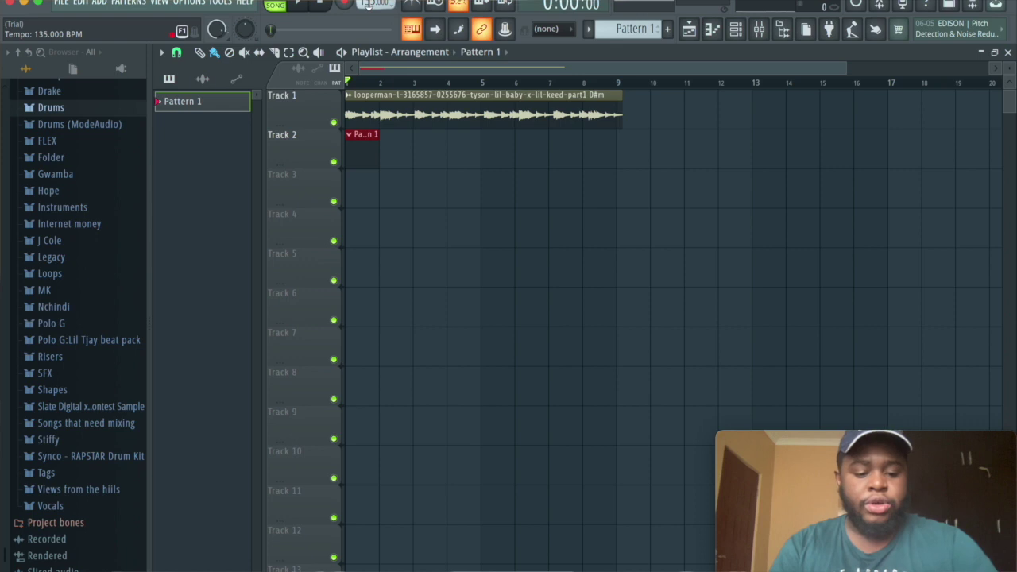
{"action": "key", "text": "super+z"}
Step: Check the melody loop's timing against the metronome and set the project tempo to 132 BPM
{"action": "left_click", "coordinate": [411, 6]}
{"action": "key", "text": "space"}
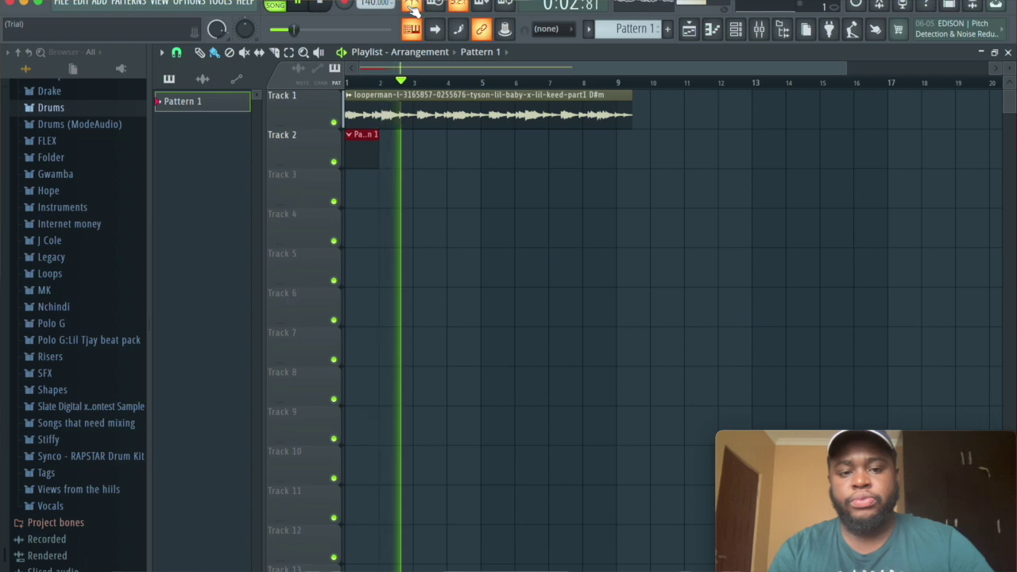
{"action": "key", "text": "space"}
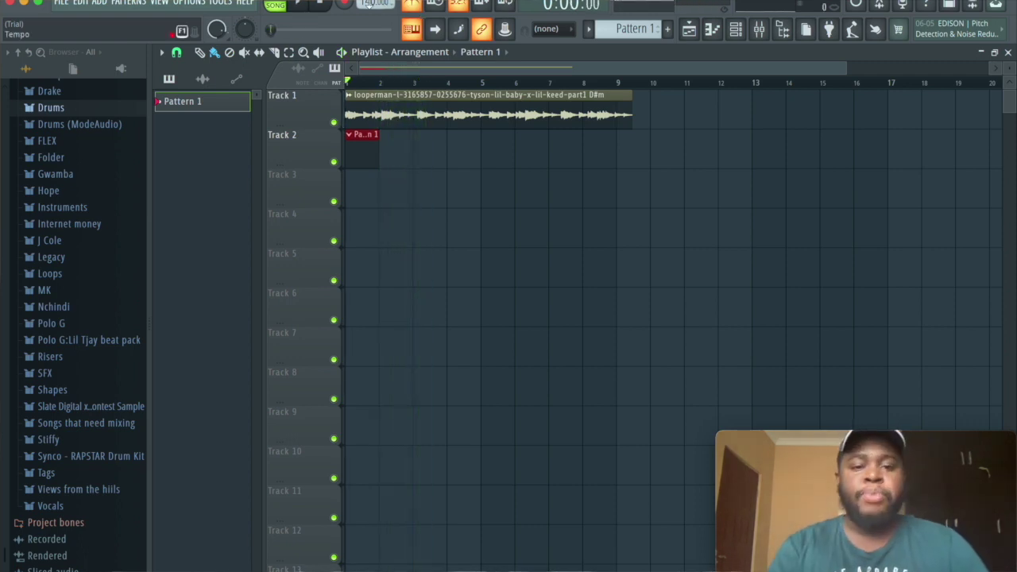
{"action": "scroll", "coordinate": [369, 3], "scroll_direction": "down", "scroll_amount": 8}
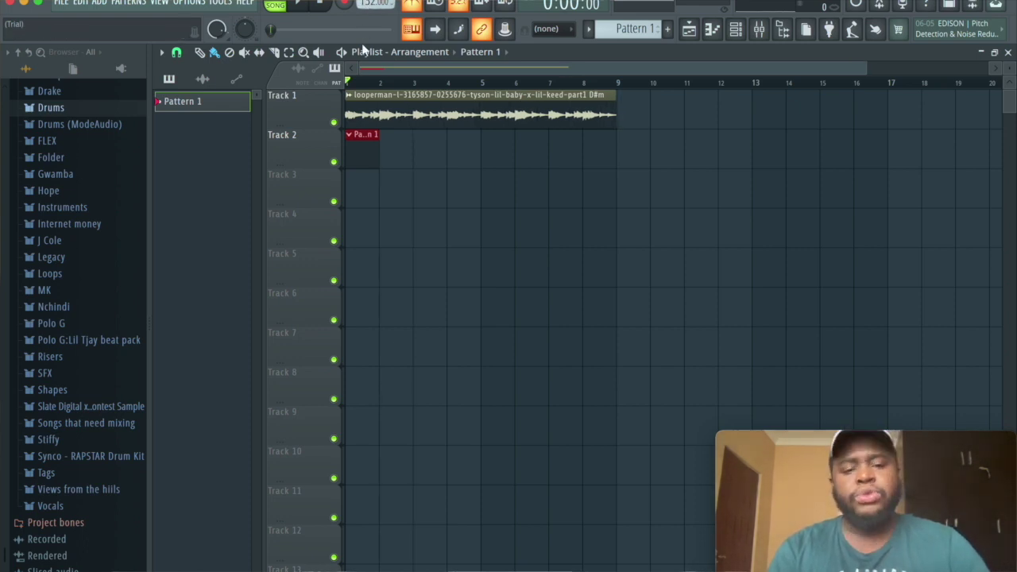
{"action": "key", "text": "space"}
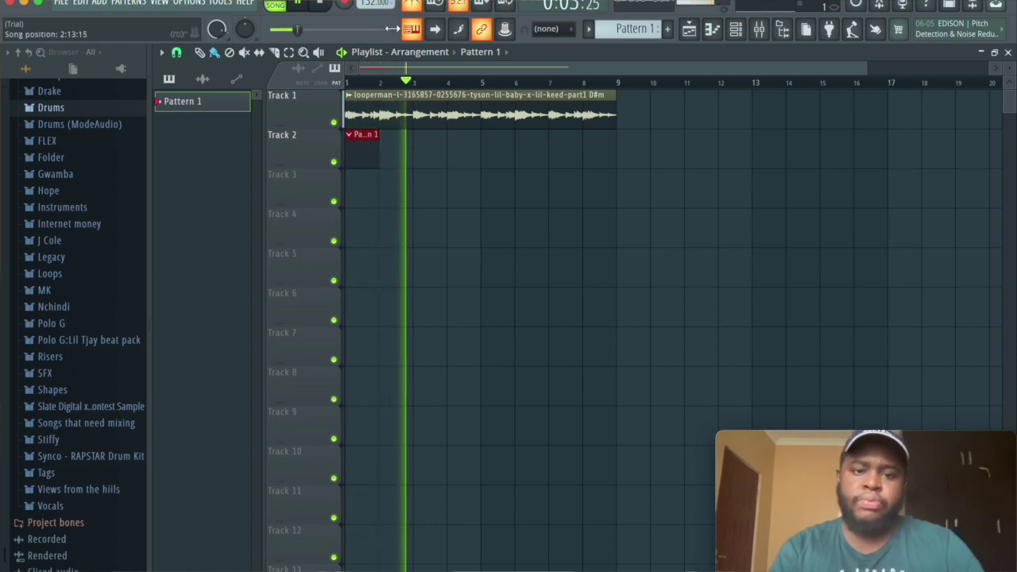
{"action": "key", "text": "space"}
Step: Place a Snare [ Diesel ] hit on step 9 of Pattern 1 in the channel rack
{"action": "left_click", "coordinate": [735, 31]}
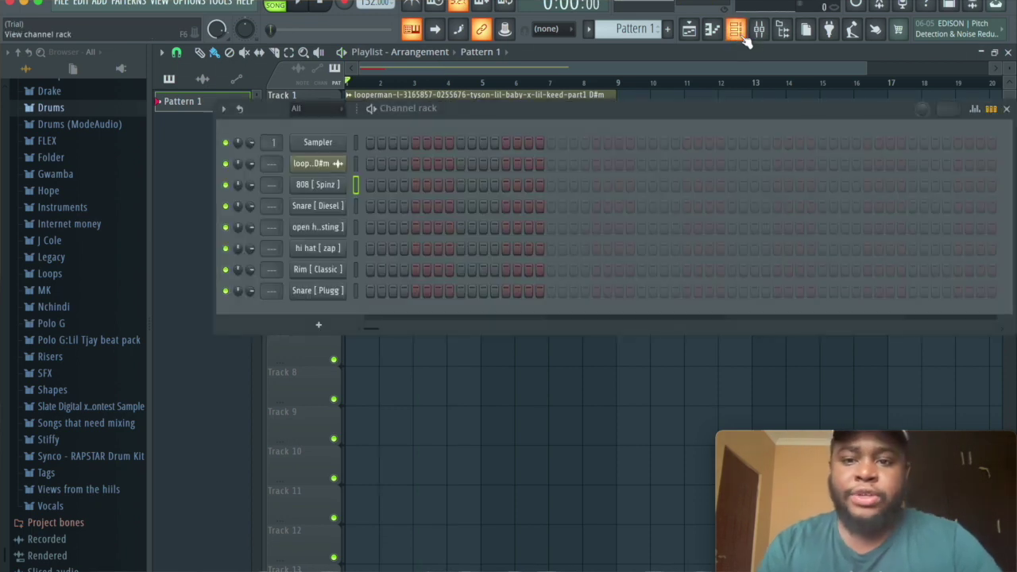
{"action": "left_click", "coordinate": [356, 208]}
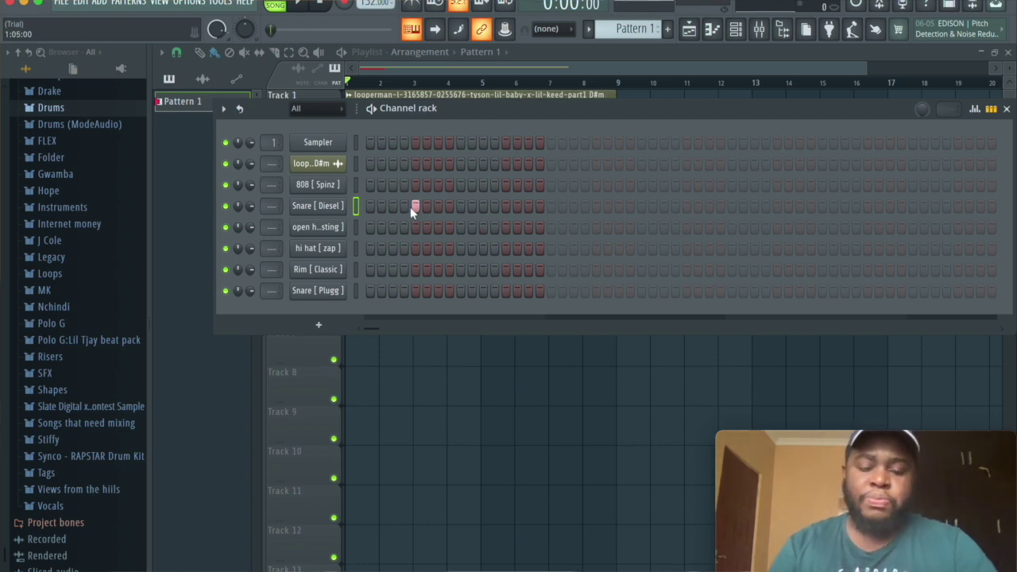
{"action": "key", "text": "space"}
{"action": "key", "text": "space"}
{"action": "key", "text": "space"}
{"action": "key", "text": "space"}
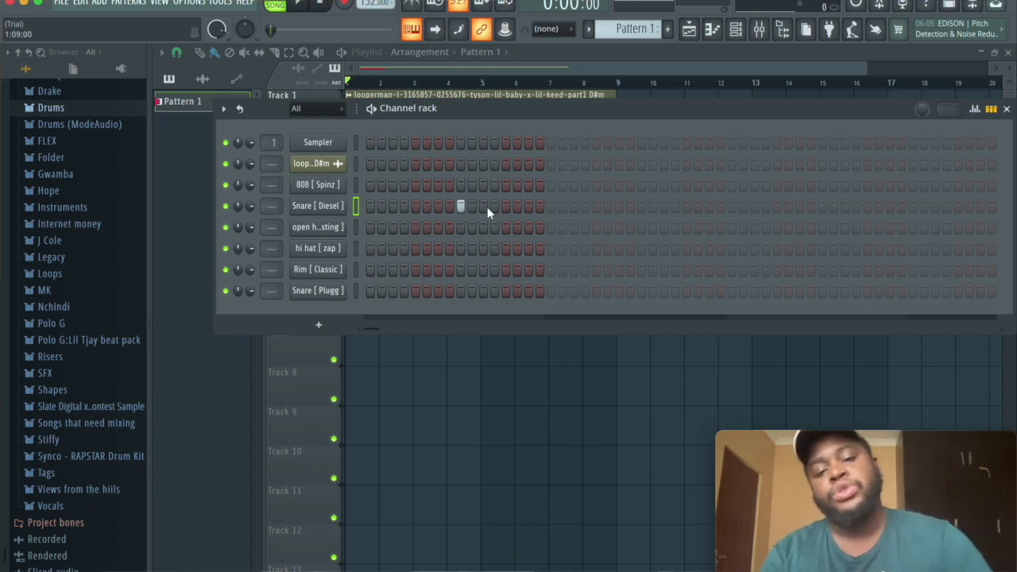
Step: Add C5 snare notes on the third beat of bars 2, 3 and 4 in the Snare [ Diesel ] piano roll
{"action": "left_click", "coordinate": [711, 30]}
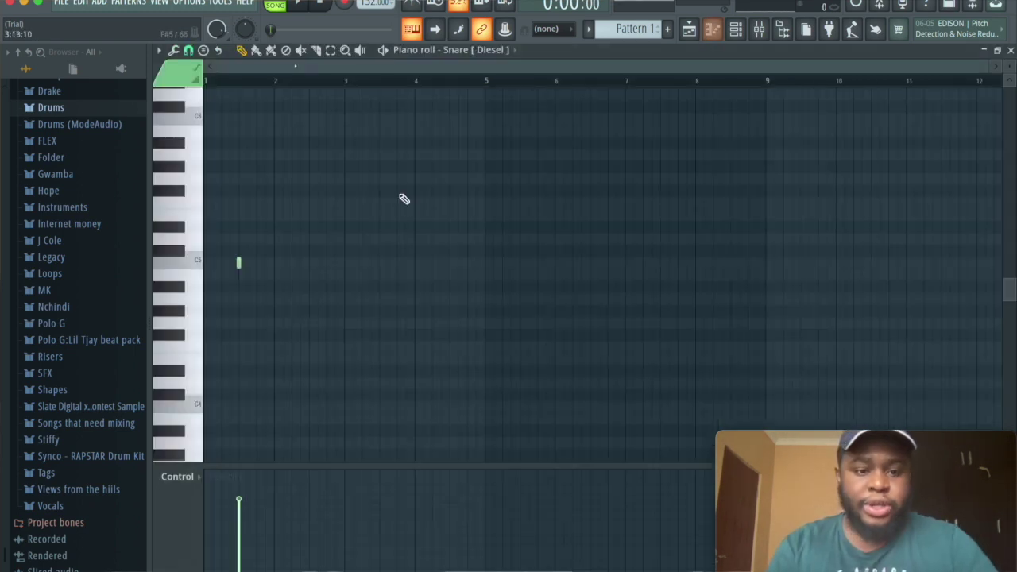
{"action": "left_click", "coordinate": [313, 265]}
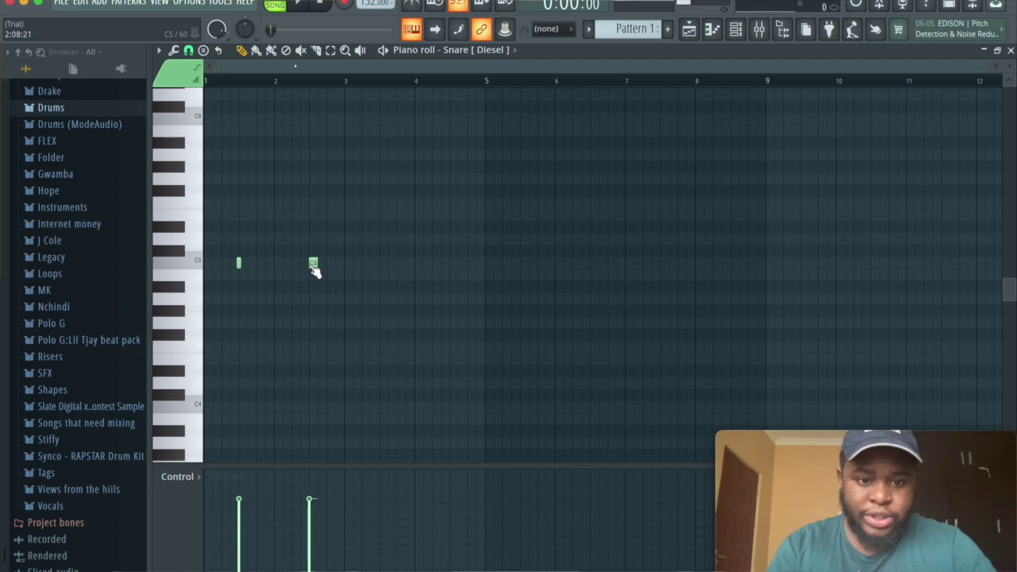
{"action": "left_click", "coordinate": [383, 264]}
{"action": "left_click", "coordinate": [451, 264]}
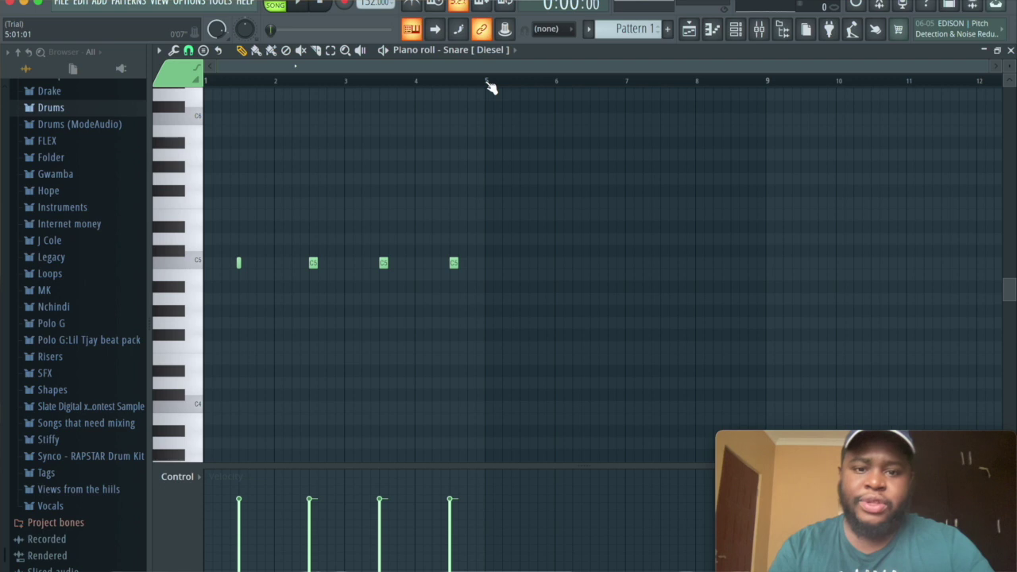
Step: Duplicate the four-bar snare pattern into bars 5 to 8 and clear the selection, leaving no stray notes
{"action": "key", "text": "ctrl+a"}
{"action": "key", "text": "ctrl+b"}
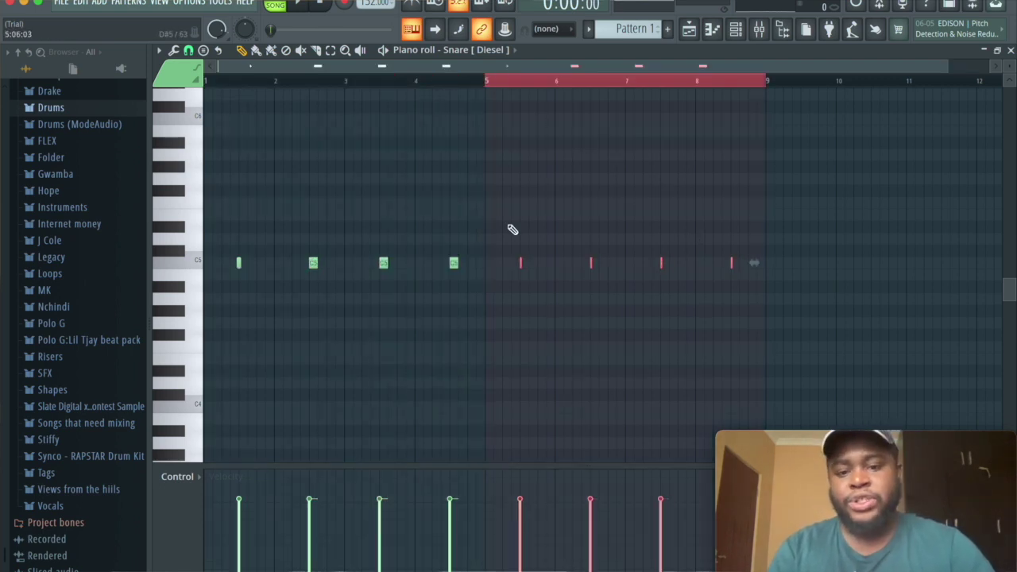
{"action": "left_click", "coordinate": [382, 335]}
{"action": "right_click", "coordinate": [383, 335]}
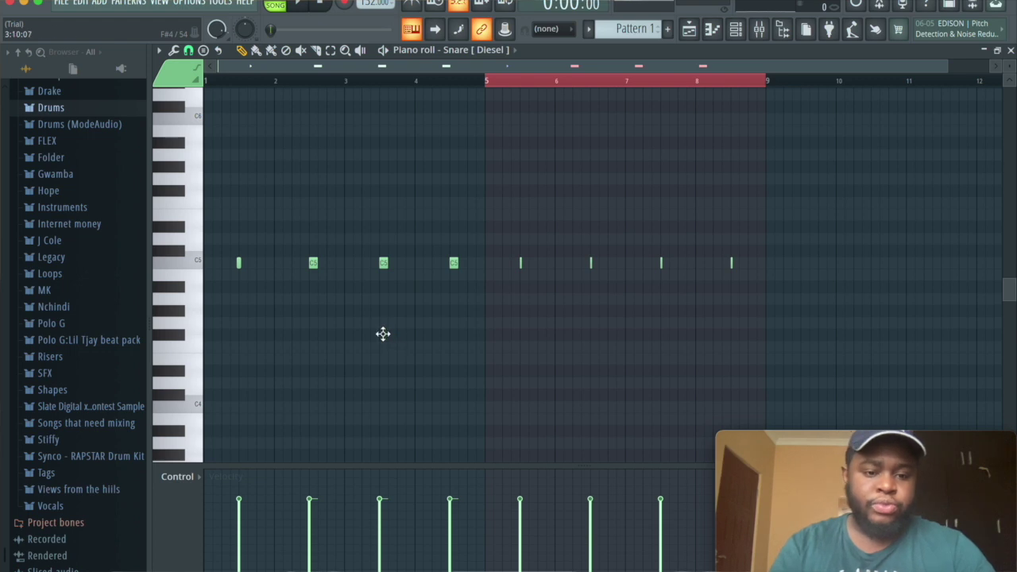
{"action": "left_click", "coordinate": [384, 334]}
{"action": "right_click", "coordinate": [384, 337]}
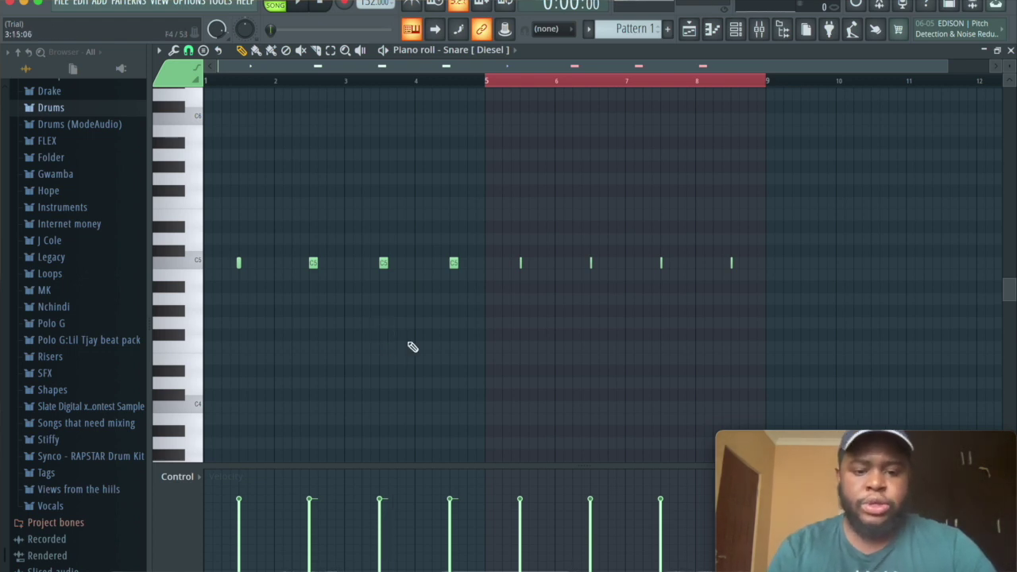
Step: Place an open hat hit on step 5 of bar 2 in the channel rack, clearing the trial hit on step 13
{"action": "left_click", "coordinate": [736, 30]}
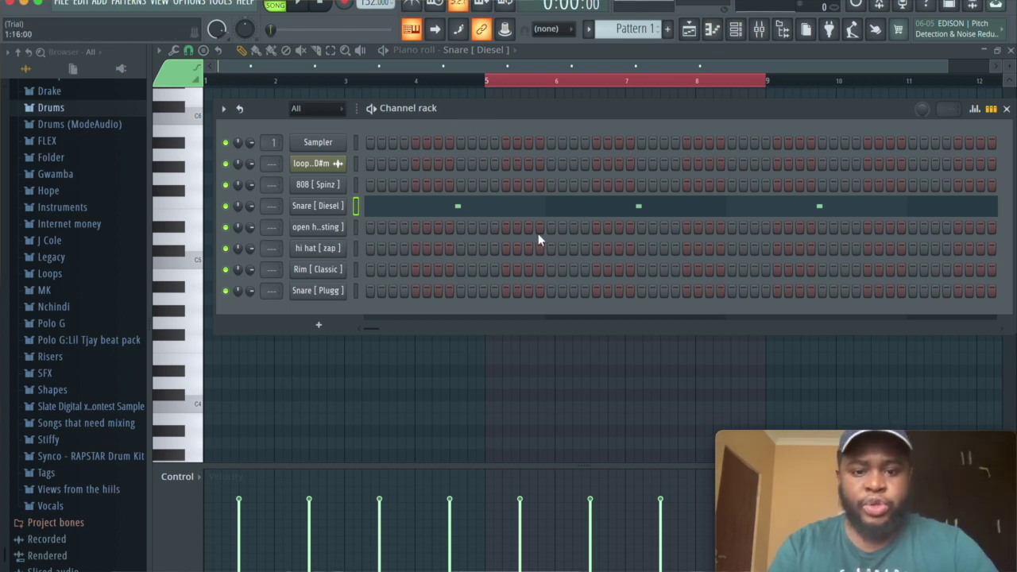
{"action": "left_click", "coordinate": [505, 230]}
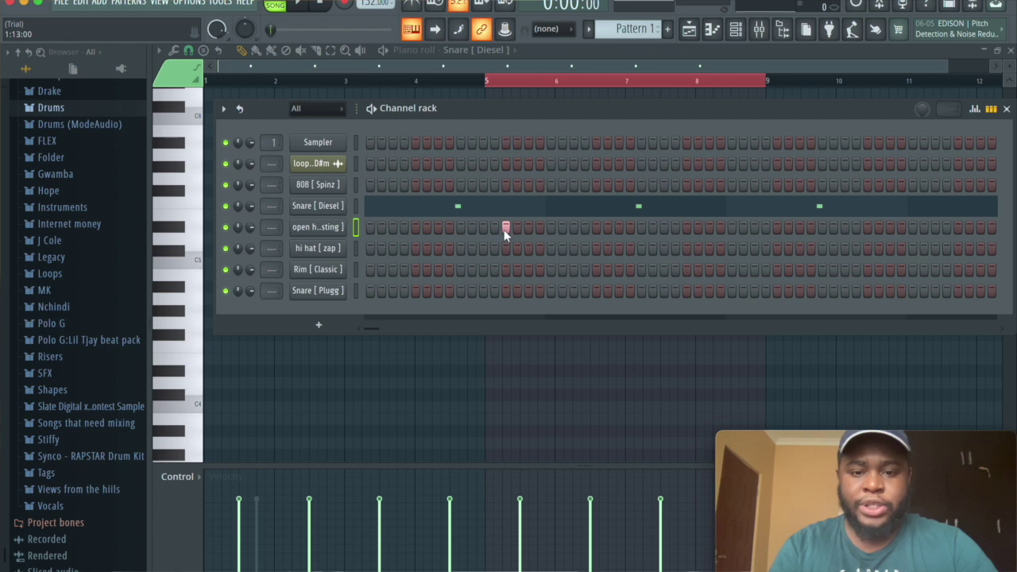
{"action": "right_click", "coordinate": [503, 231]}
{"action": "left_click", "coordinate": [595, 228]}
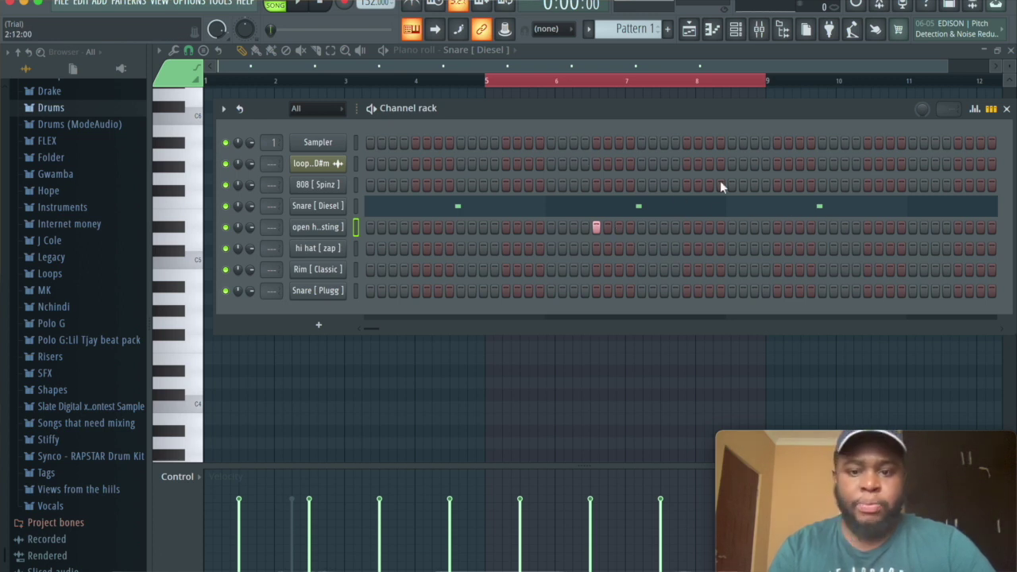
Step: Copy the open hat note from bars 1 to 4 into bars 5 to 8 in the piano roll
{"action": "left_click", "coordinate": [712, 29]}
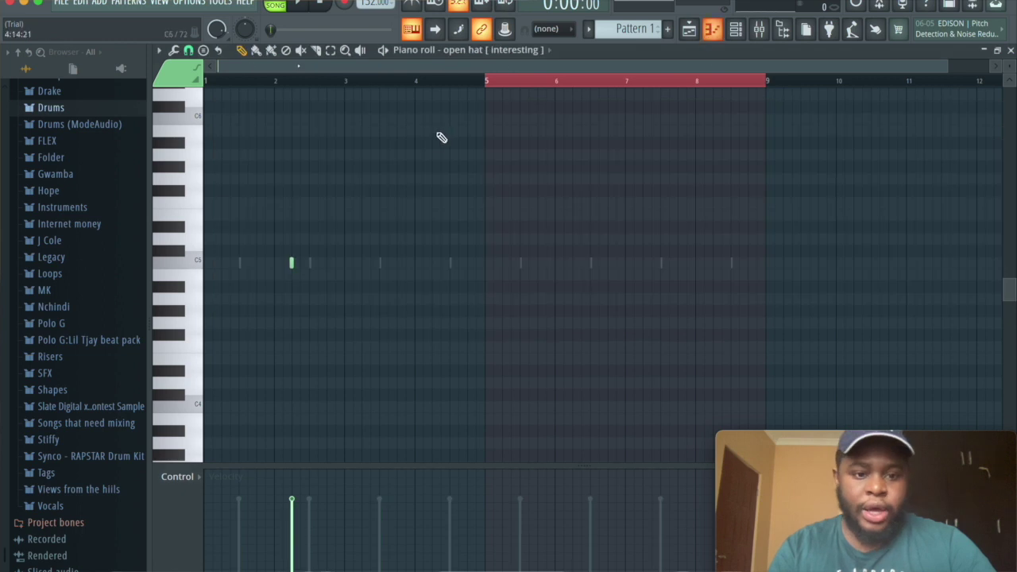
{"action": "left_click", "coordinate": [485, 83]}
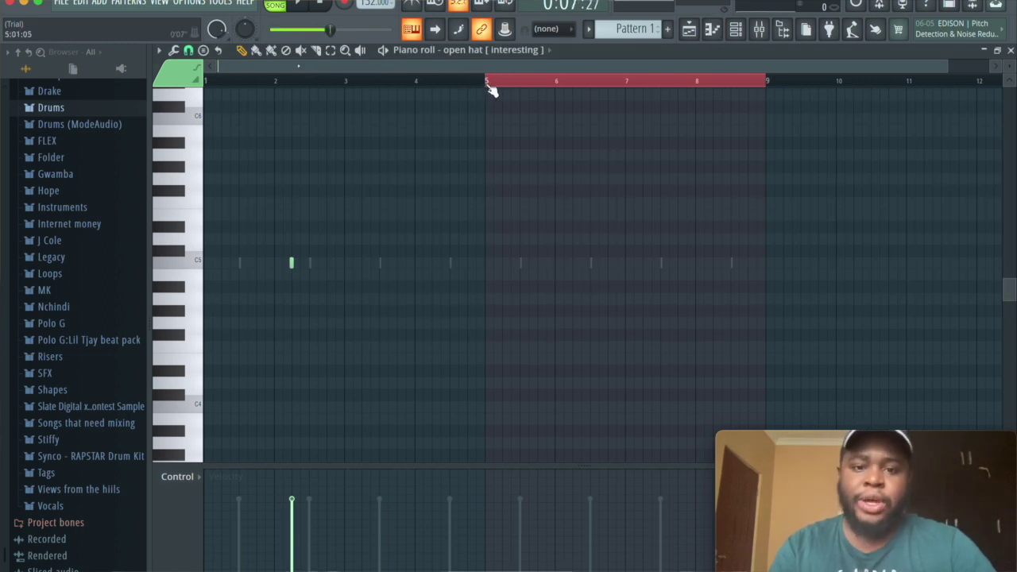
{"action": "left_click_drag", "start_coordinate": [487, 83], "coordinate": [204, 83]}
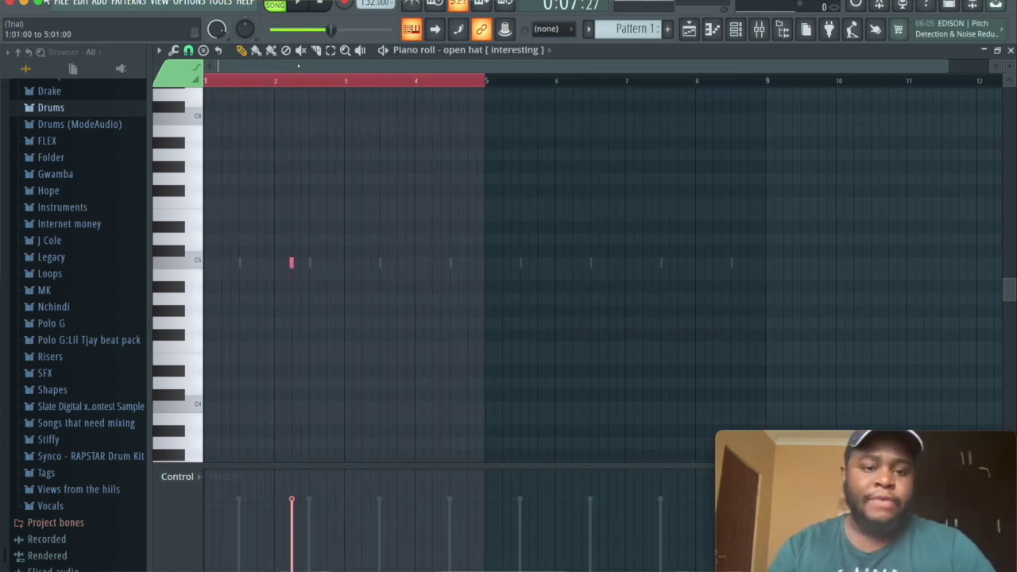
{"action": "key", "text": "ctrl+Right"}
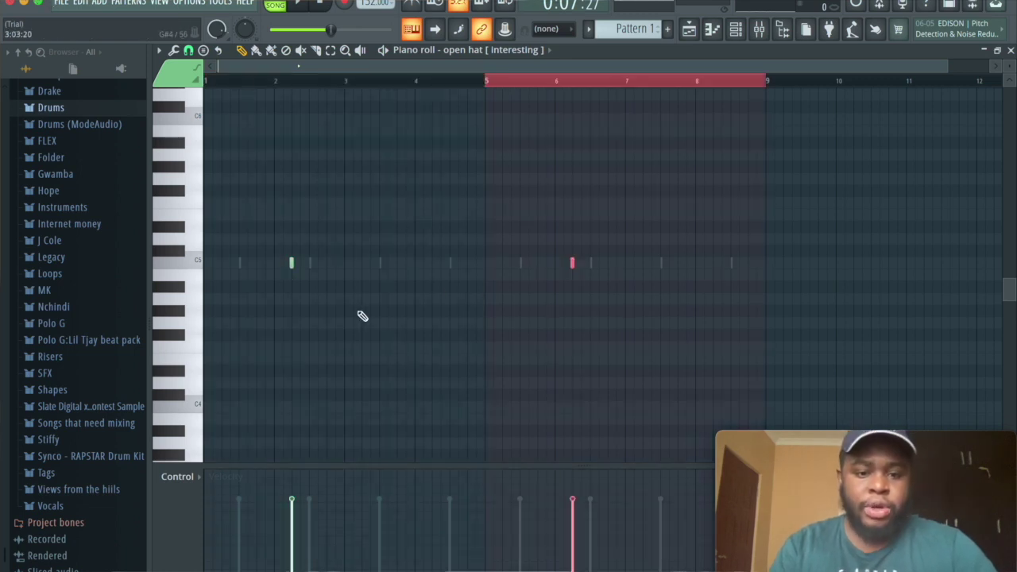
Step: Add C5 open hat notes on step 5 of bars 3 and 7, and shorten all the open hat notes
{"action": "left_click", "coordinate": [365, 263]}
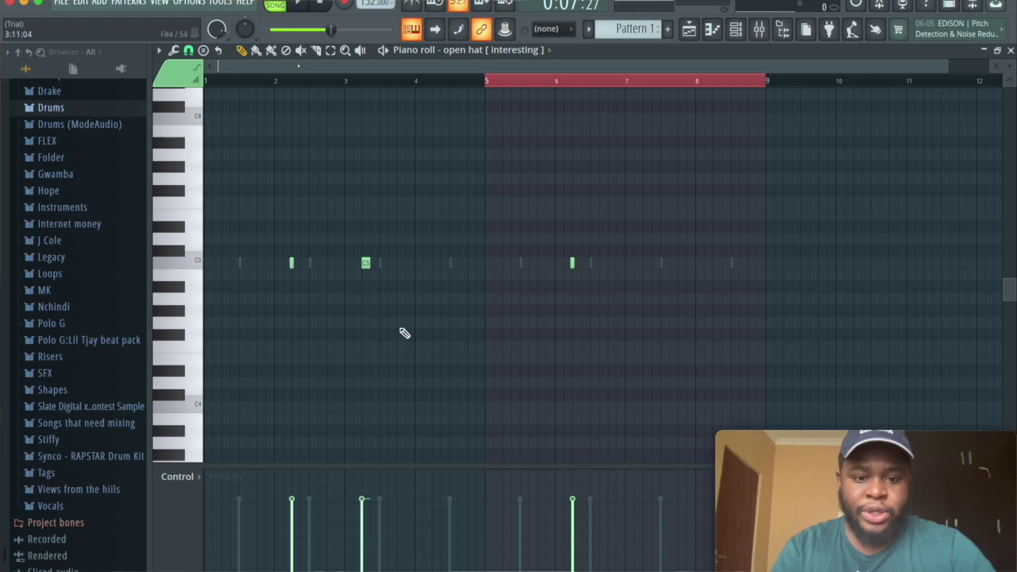
{"action": "left_click", "coordinate": [648, 263]}
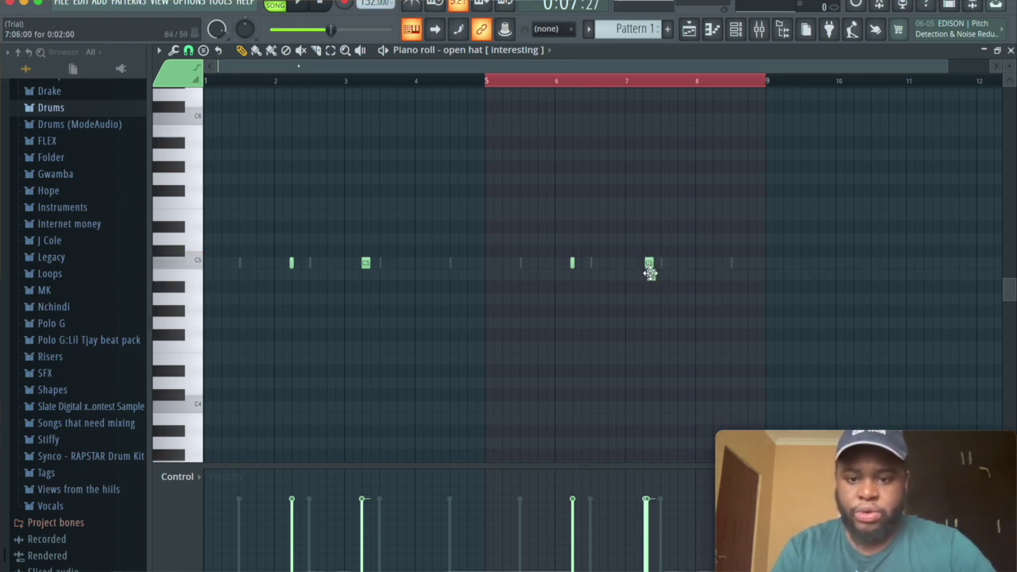
{"action": "left_click_drag", "start_coordinate": [650, 265], "coordinate": [647, 262]}
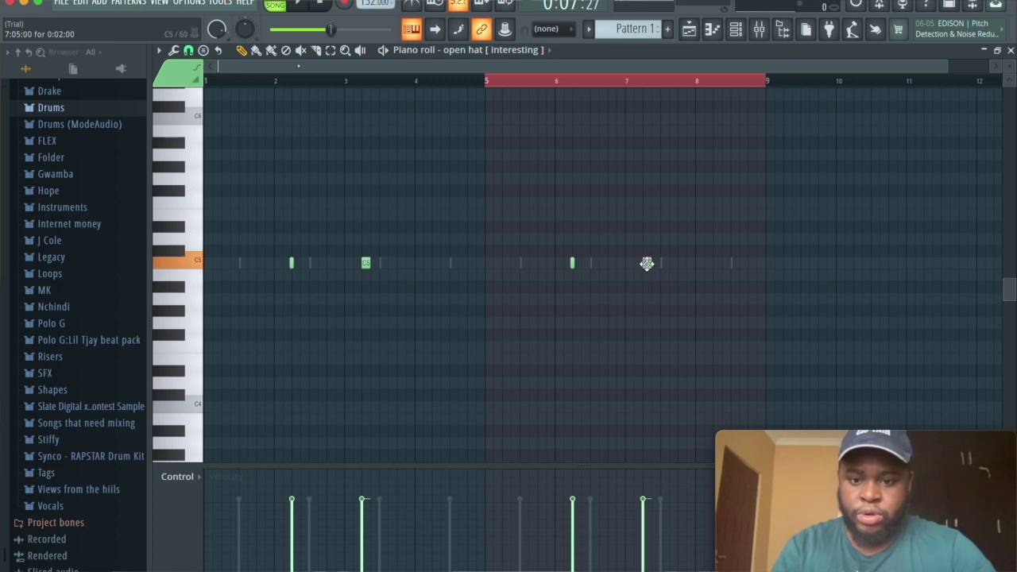
{"action": "key", "text": "shift+d"}
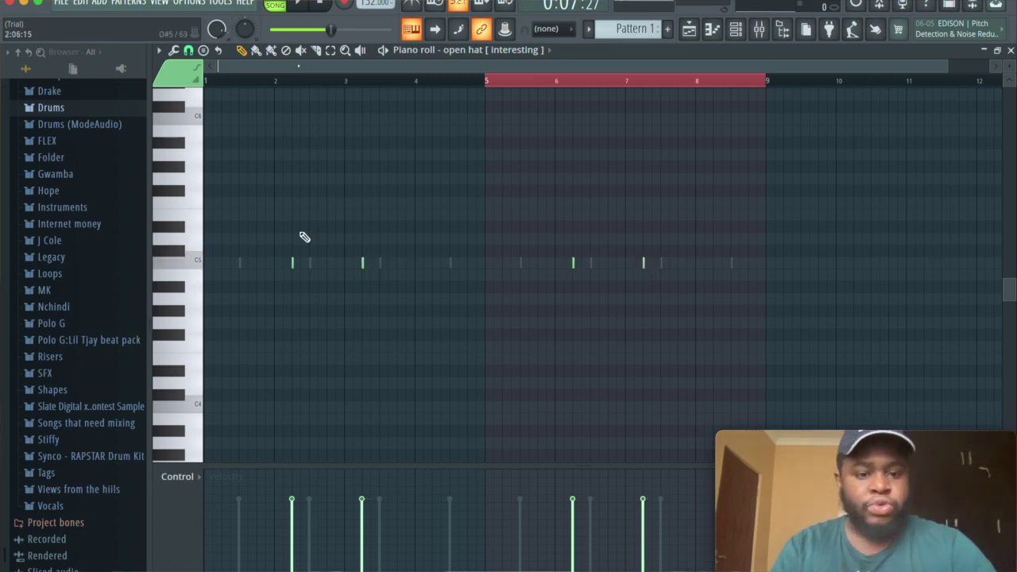
Step: Play the song from the start to hear the snare and open hat with the loop, and open the open hat's piano roll
{"action": "left_click", "coordinate": [736, 29]}
{"action": "key", "text": "space"}
{"action": "key", "text": "space"}
{"action": "left_click_drag", "start_coordinate": [330, 29], "coordinate": [270, 31]}
{"action": "key", "text": "space"}
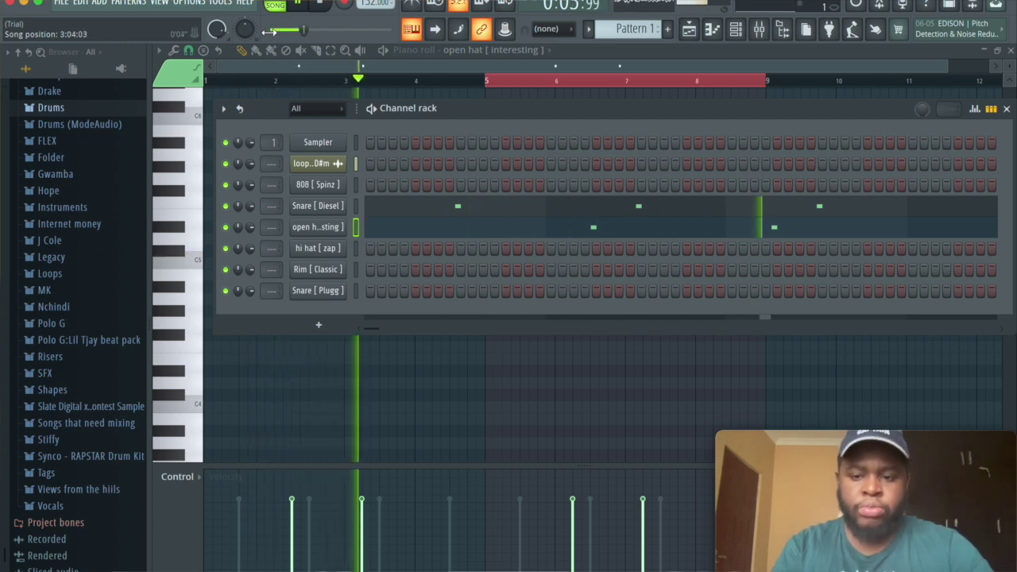
{"action": "left_click", "coordinate": [583, 229]}
{"action": "left_click", "coordinate": [583, 229]}
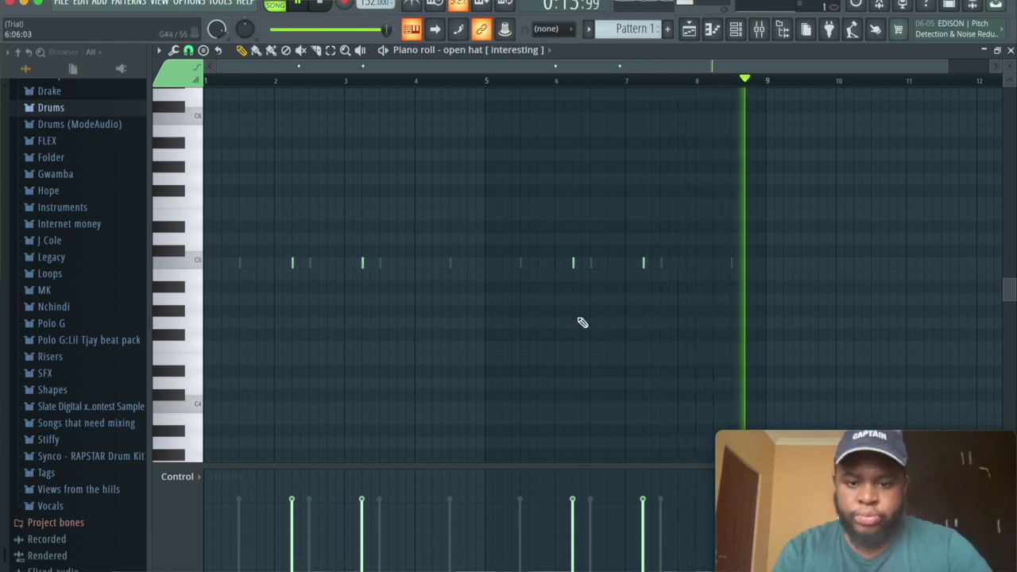
Step: Fill the hi hat [ zap ] channel with a hit every 2 steps and open its piano roll
{"action": "key", "text": "space"}
{"action": "left_click", "coordinate": [735, 29]}
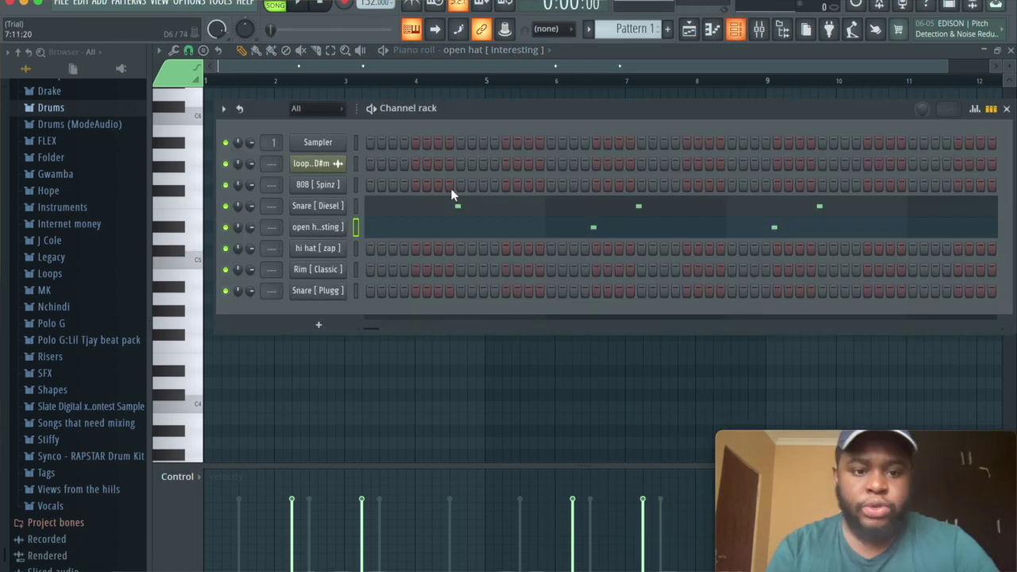
{"action": "right_click", "coordinate": [330, 251]}
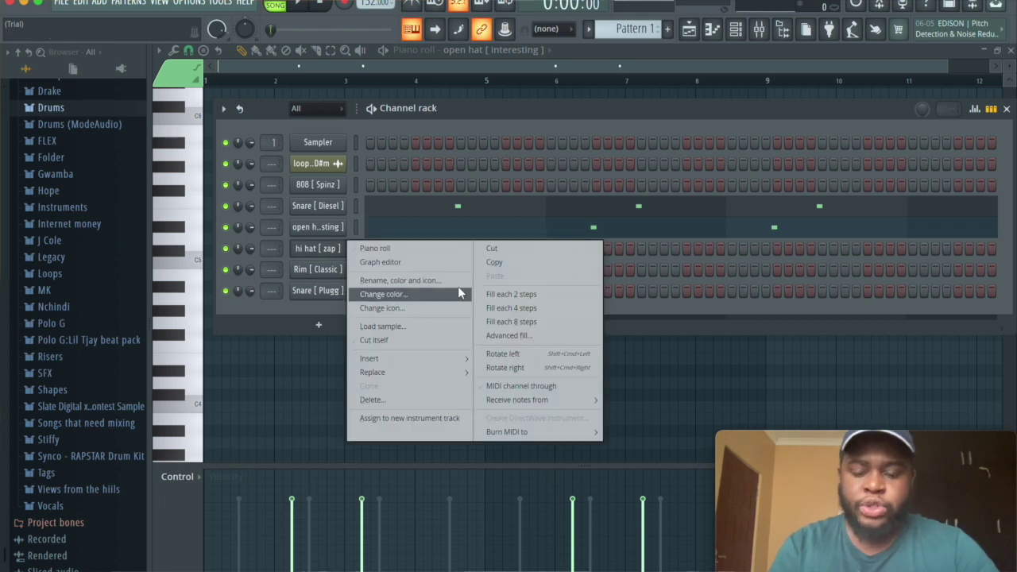
{"action": "left_click", "coordinate": [511, 294]}
{"action": "left_click", "coordinate": [714, 33]}
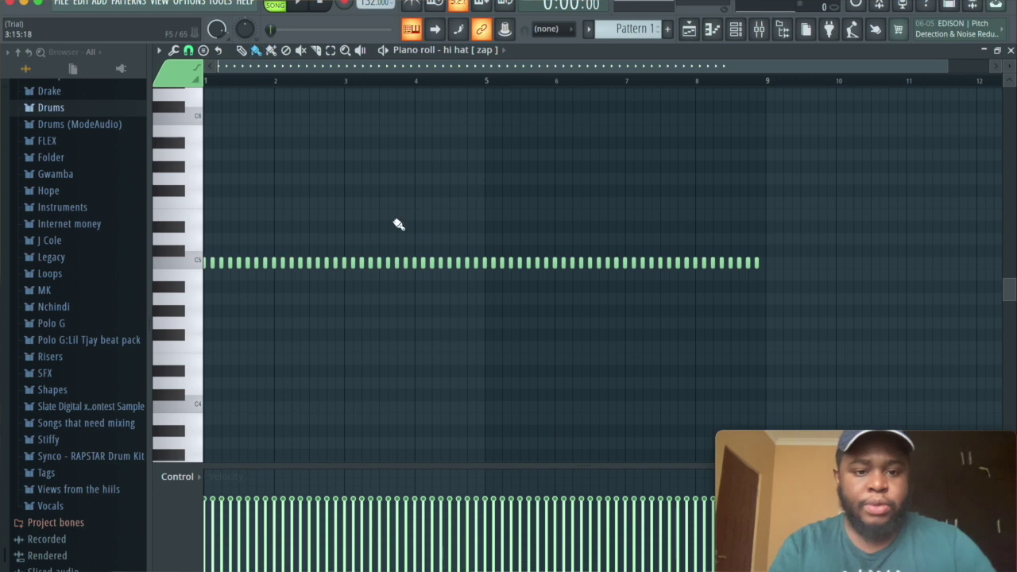
Step: Set the piano roll snap to 1/3 step and paint a six-note A#4 hi-hat roll from step 3 of bar 1
{"action": "left_click_drag", "start_coordinate": [945, 66], "coordinate": [623, 79]}
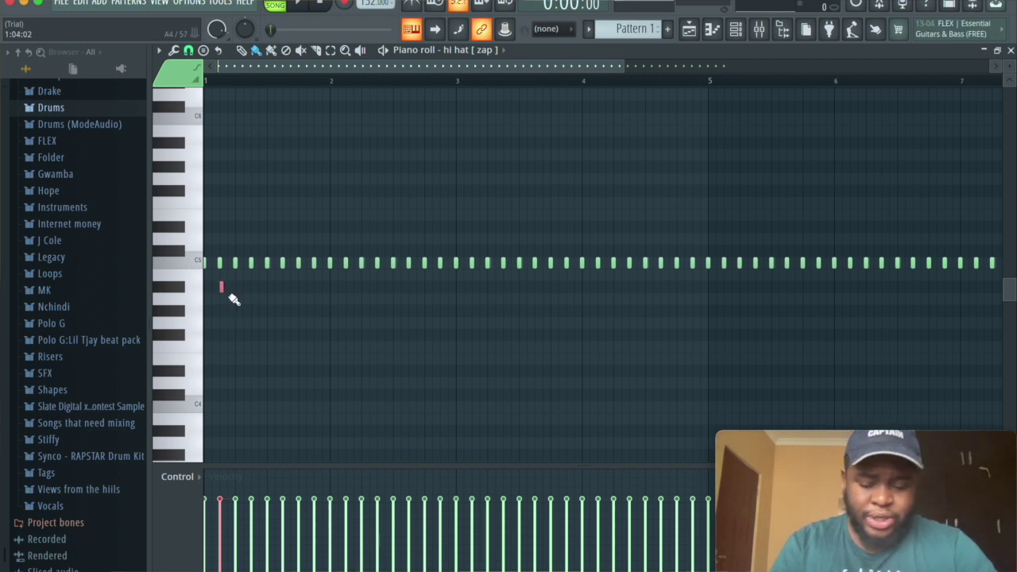
{"action": "left_click", "coordinate": [189, 51]}
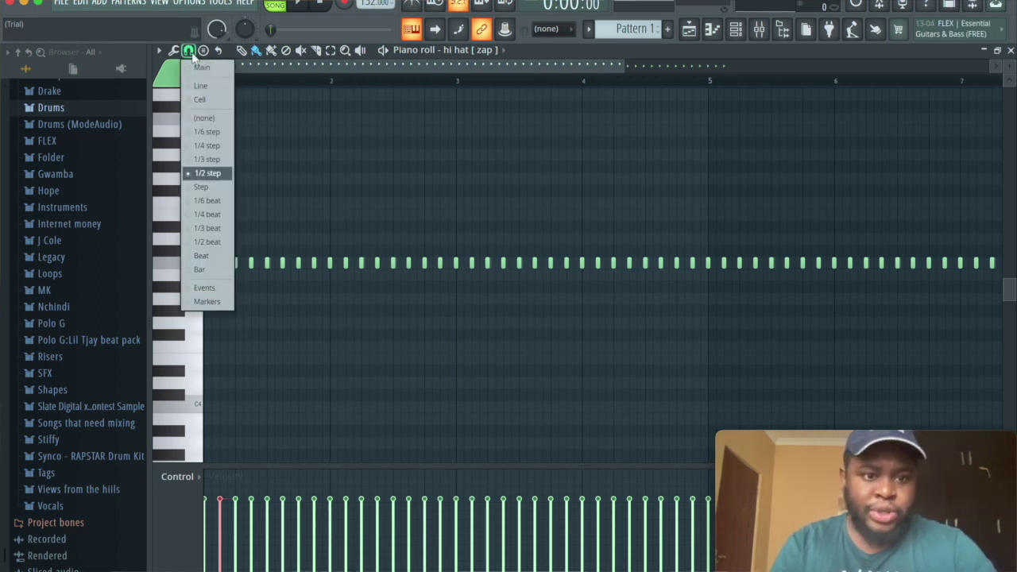
{"action": "left_click", "coordinate": [207, 159]}
{"action": "left_click_drag", "start_coordinate": [624, 65], "coordinate": [338, 65]}
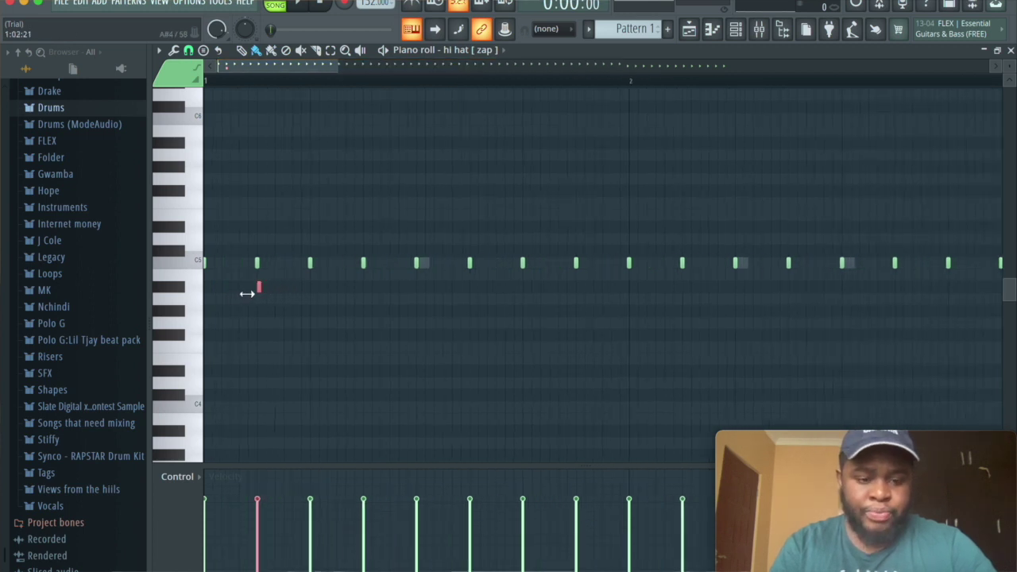
{"action": "left_click_drag", "start_coordinate": [263, 289], "coordinate": [307, 287]}
Step: Play the song from the start to hear the first hi-hat roll with the loop
{"action": "key", "text": "space"}
{"action": "key", "text": "space"}
{"action": "key", "text": "space"}
{"action": "left_click_drag", "start_coordinate": [338, 66], "coordinate": [1016, 555]}
{"action": "key", "text": "space"}
{"action": "key", "text": "space"}
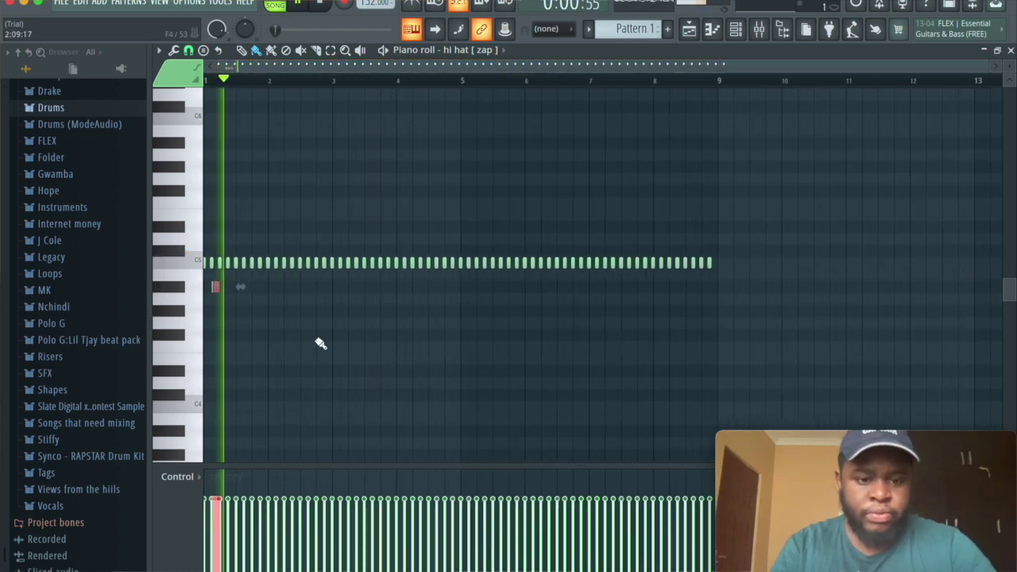
{"action": "key", "text": "space"}
{"action": "key", "text": "space"}
{"action": "key", "text": "space"}
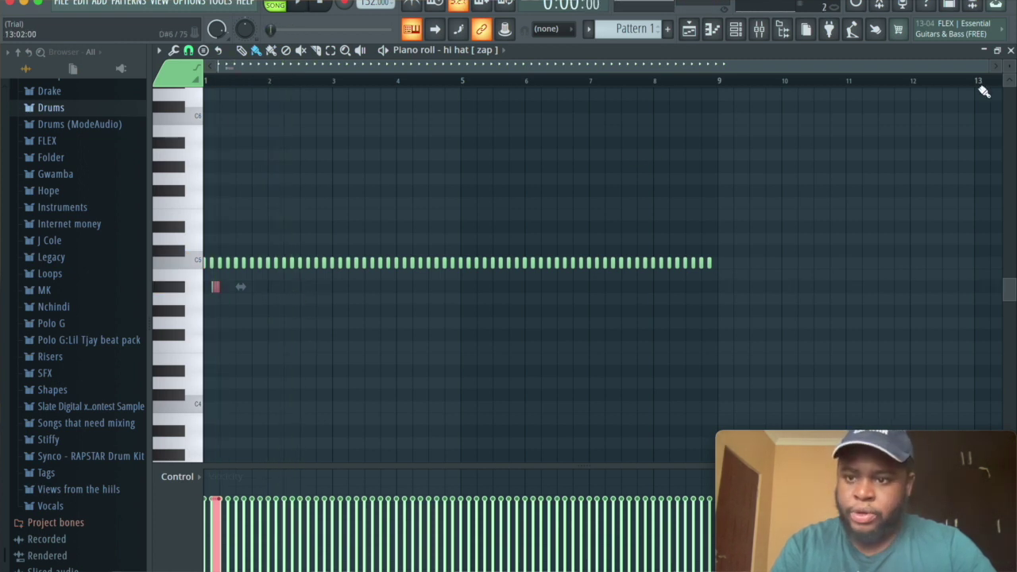
Step: Add a five-note A#4 hi-hat roll from step 7 of bar 2 and play it back
{"action": "left_click_drag", "start_coordinate": [985, 69], "coordinate": [615, 69]}
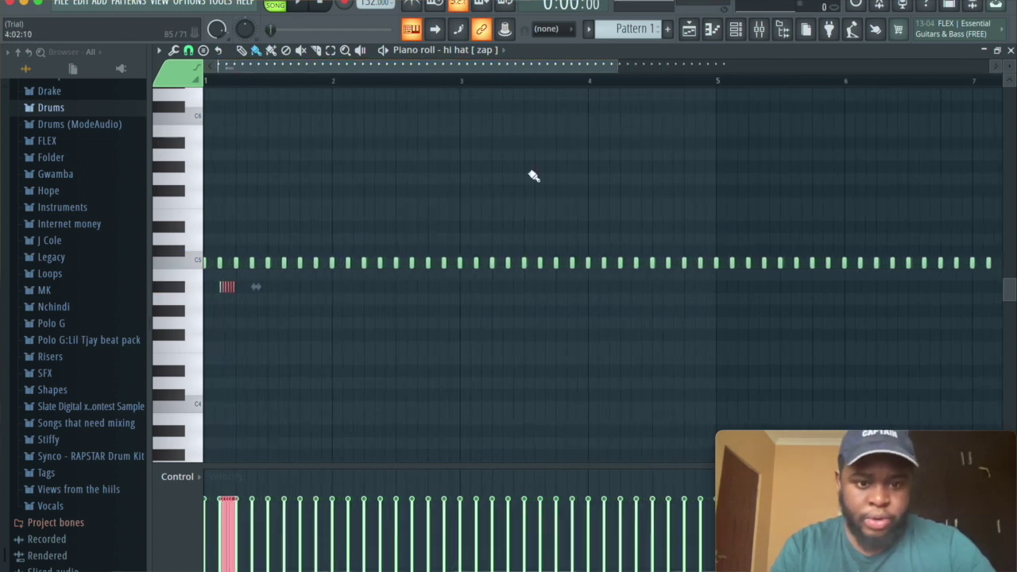
{"action": "left_click", "coordinate": [382, 288]}
{"action": "key", "text": "space"}
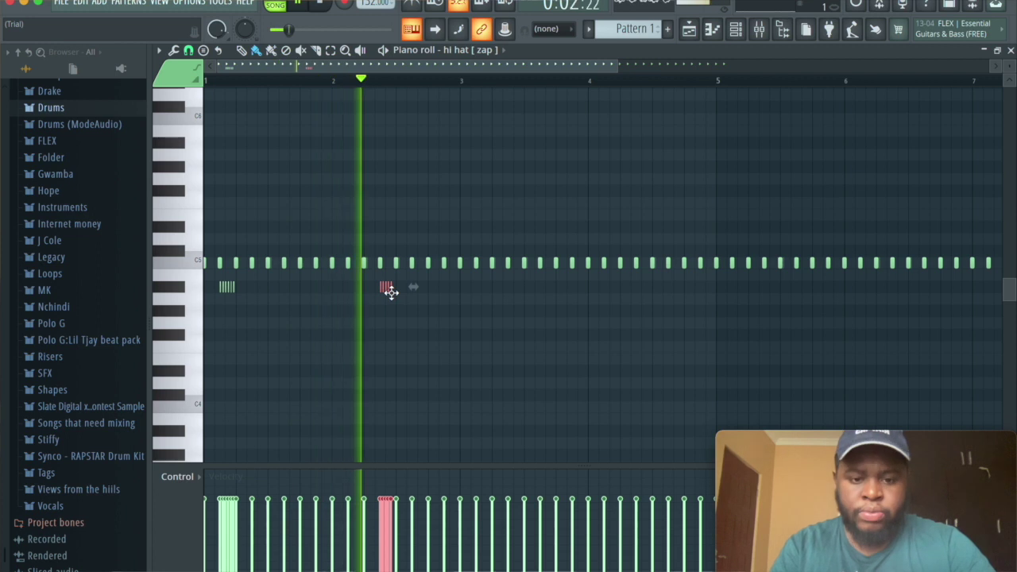
{"action": "key", "text": "space"}
{"action": "key", "text": "space"}
{"action": "key", "text": "space"}
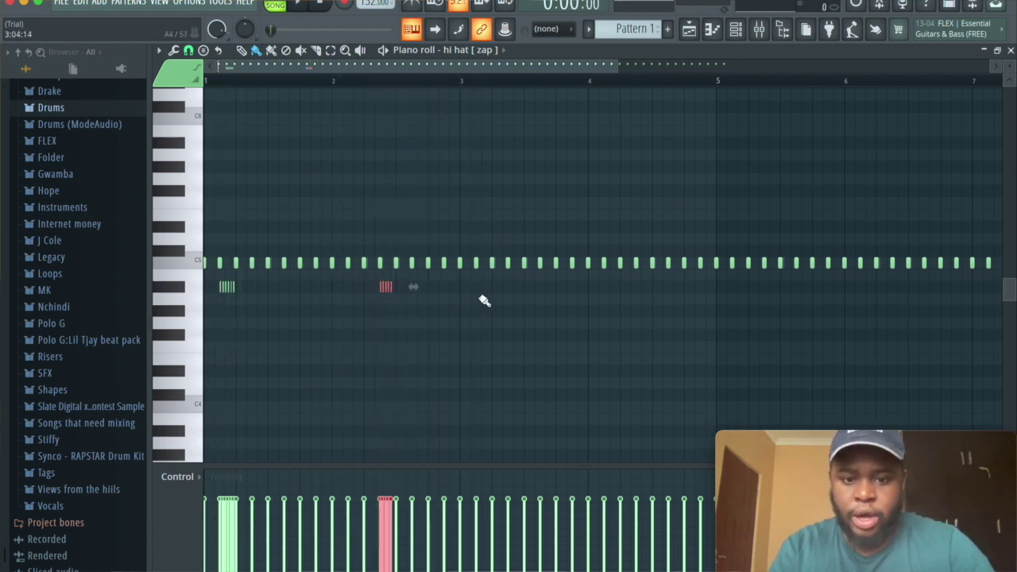
Step: Copy the two A#4 hi-hat rolls into bars 3 and 4, and add a four-note G#4 roll from step 13 of bar 4
{"action": "left_click_drag", "start_coordinate": [449, 311], "coordinate": [482, 288]}
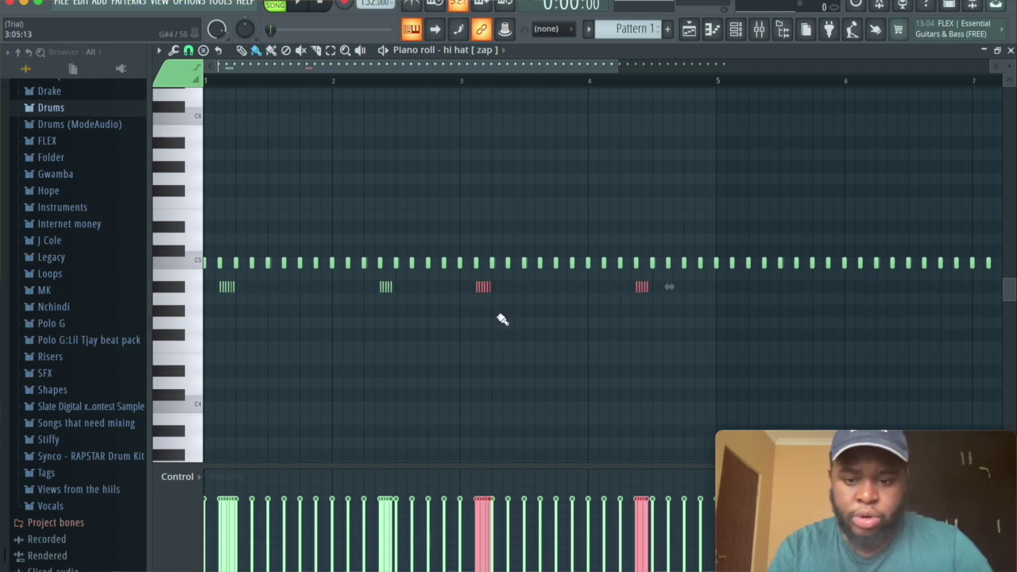
{"action": "left_click", "coordinate": [684, 312]}
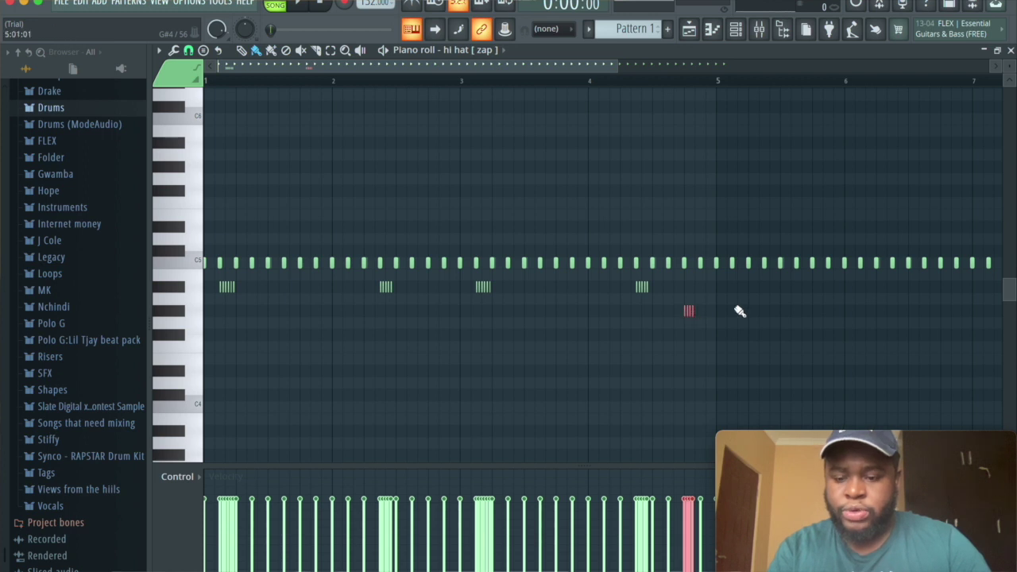
{"action": "key", "text": "space"}
Step: Copy the hi-hat rolls of bars 1 to 4 into bars 5 to 8, and move the bar 5 roll to step 9
{"action": "left_click_drag", "start_coordinate": [699, 363], "coordinate": [735, 323]}
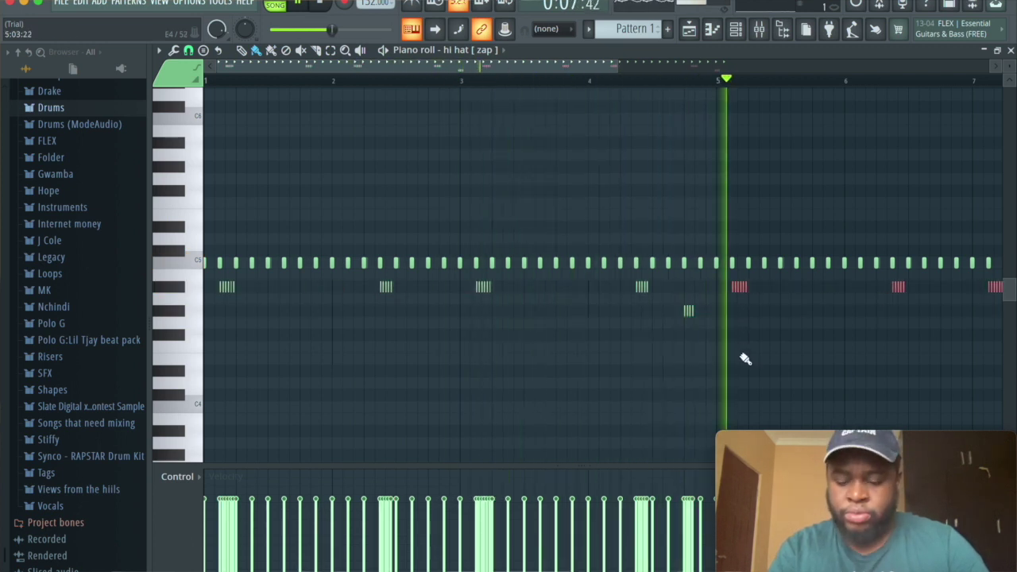
{"action": "scroll", "coordinate": [636, 242], "scroll_direction": "down", "scroll_amount": 2, "text": "ctrl"}
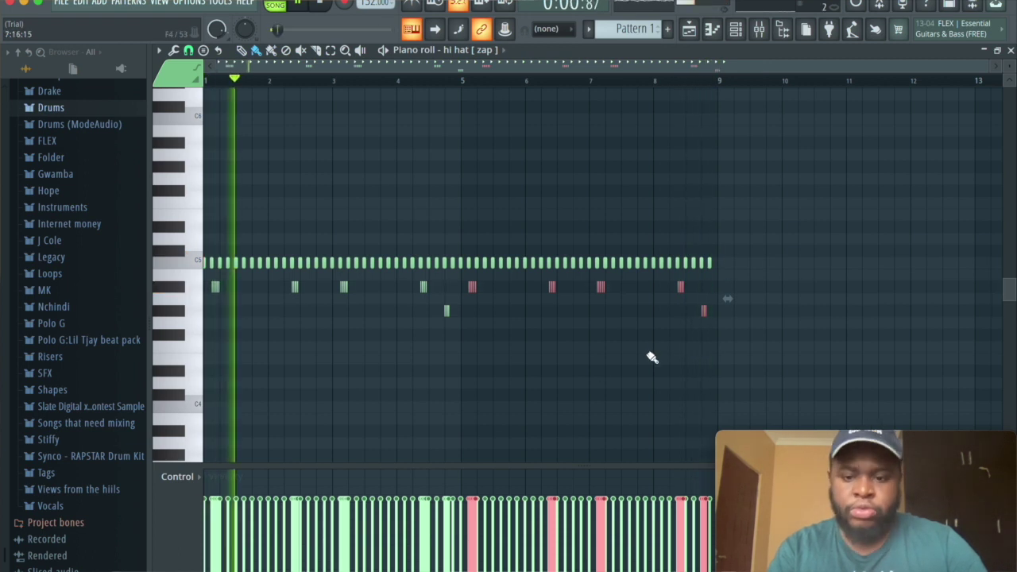
{"action": "key", "text": "space"}
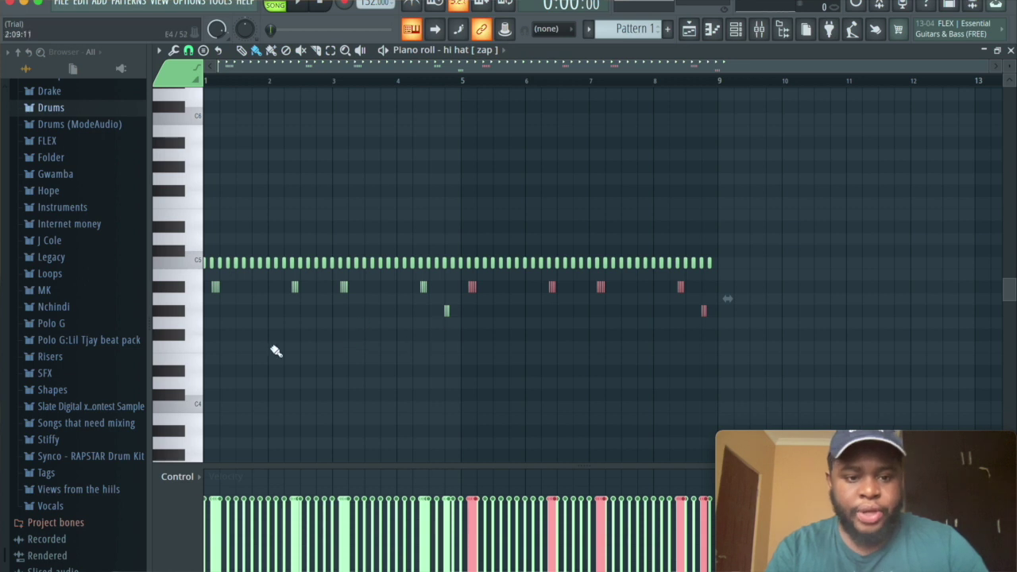
{"action": "left_click_drag", "start_coordinate": [489, 323], "coordinate": [496, 294]}
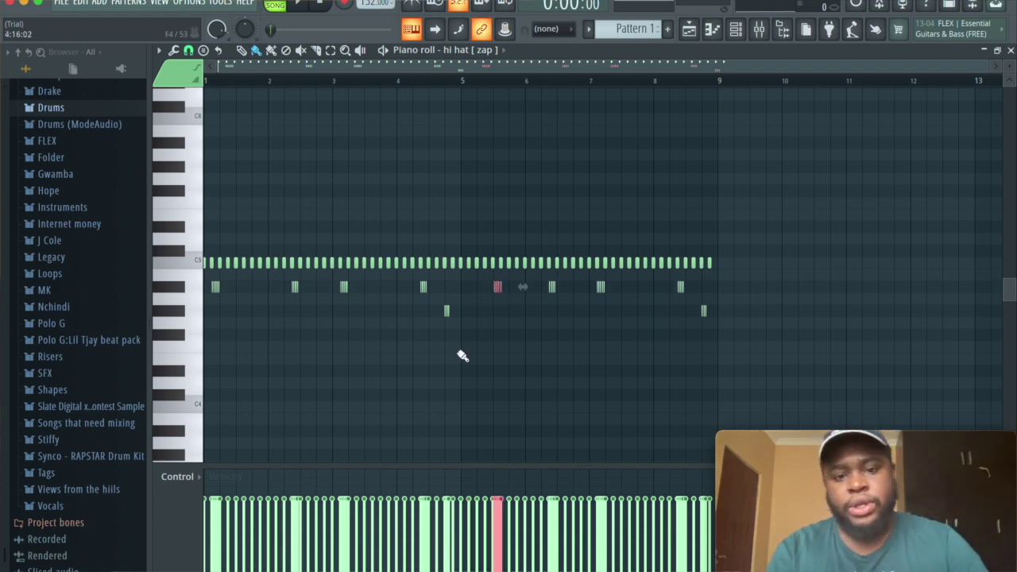
Step: Place a Snare [ Plugg ] hit on step 3 of bar 1 and open that channel's piano roll
{"action": "left_click", "coordinate": [735, 29]}
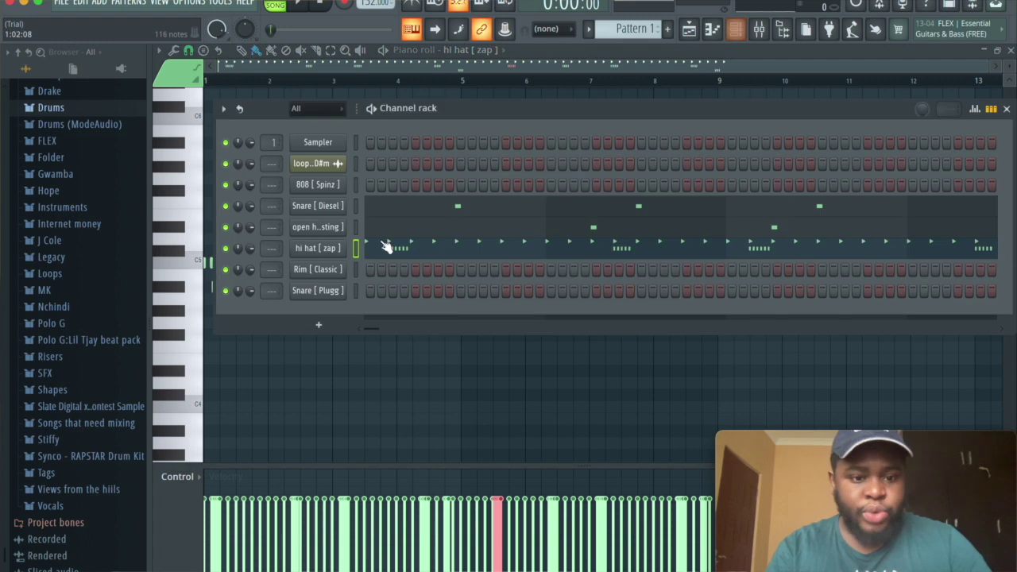
{"action": "left_click", "coordinate": [393, 291]}
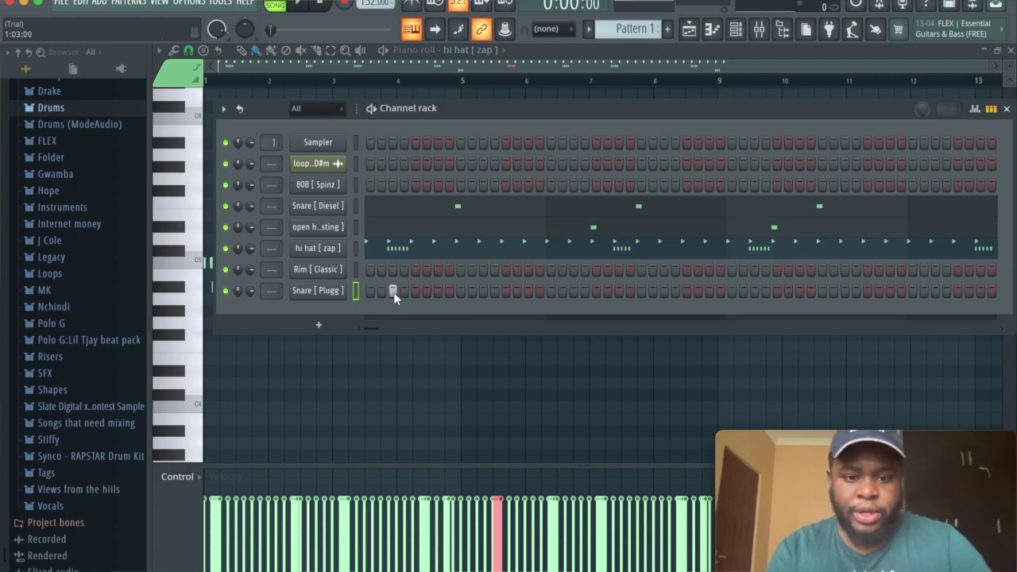
{"action": "left_click", "coordinate": [712, 32]}
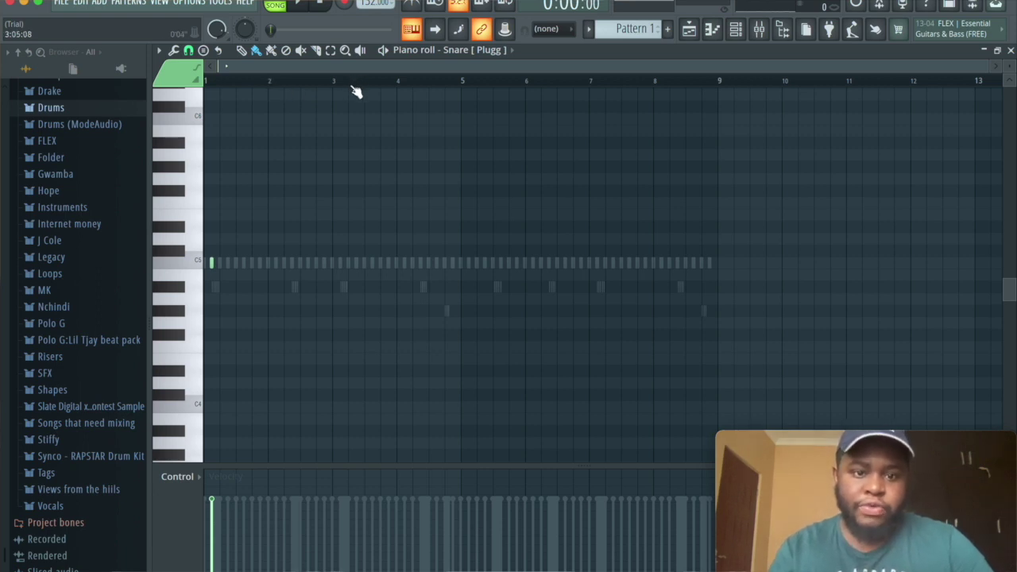
Step: Duplicate bars 1 and 2 of the Snare [ Plugg ] part three times to fill eight bars, and play it back
{"action": "left_click_drag", "start_coordinate": [334, 84], "coordinate": [205, 83]}
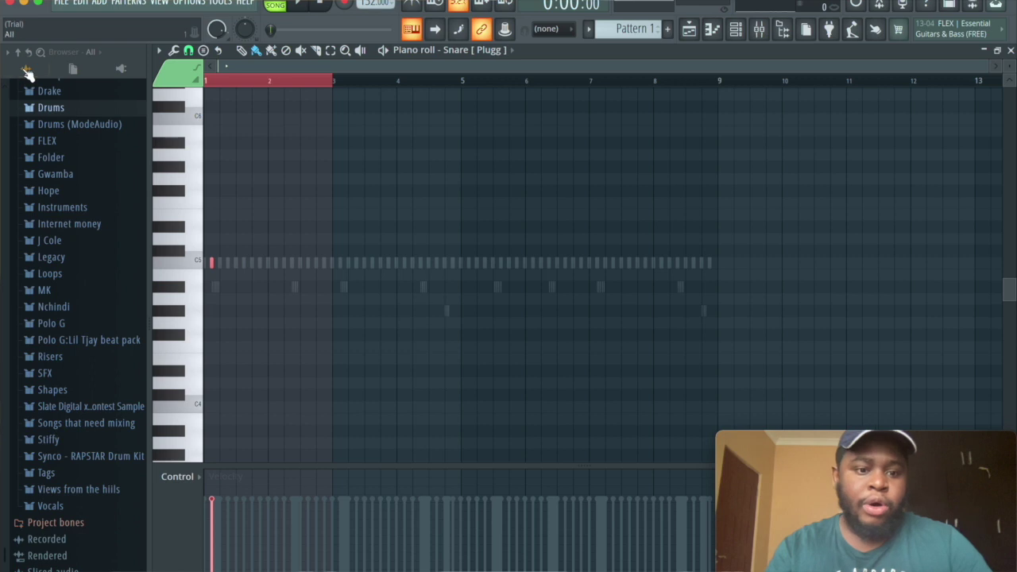
{"action": "key", "text": "ctrl+b"}
{"action": "key", "text": "ctrl+b"}
{"action": "key", "text": "ctrl+b"}
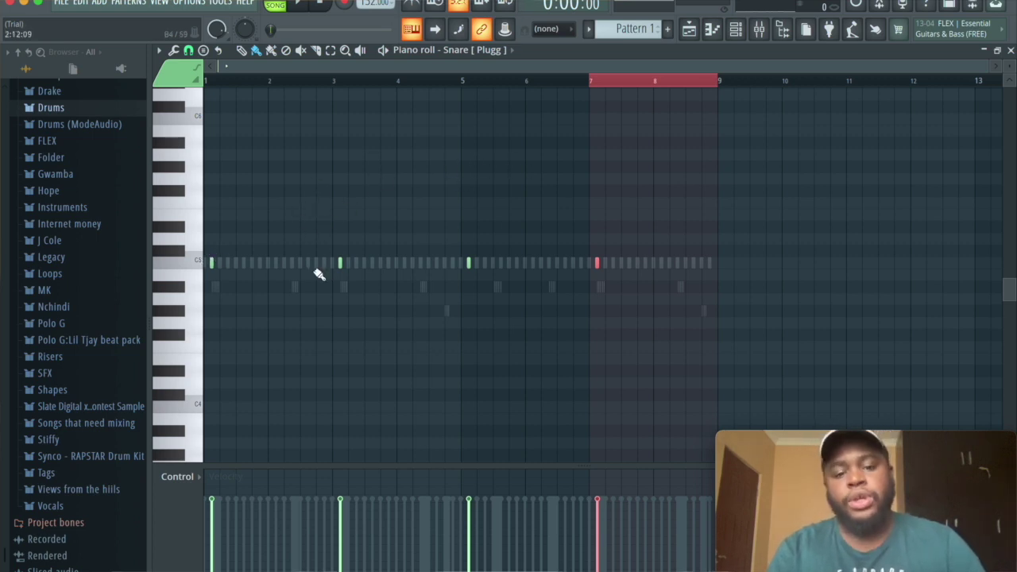
{"action": "key", "text": "space"}
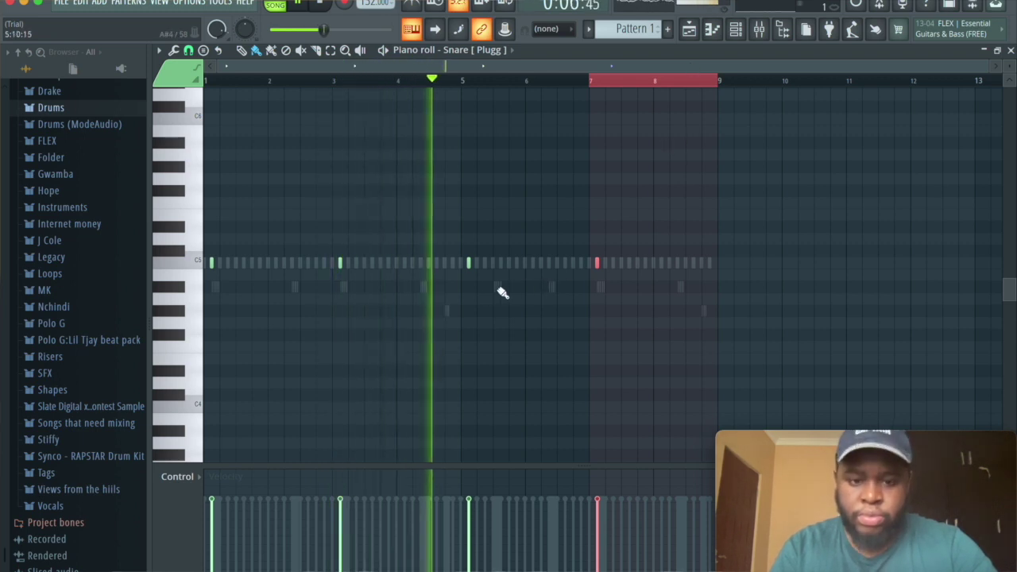
{"action": "key", "text": "space"}
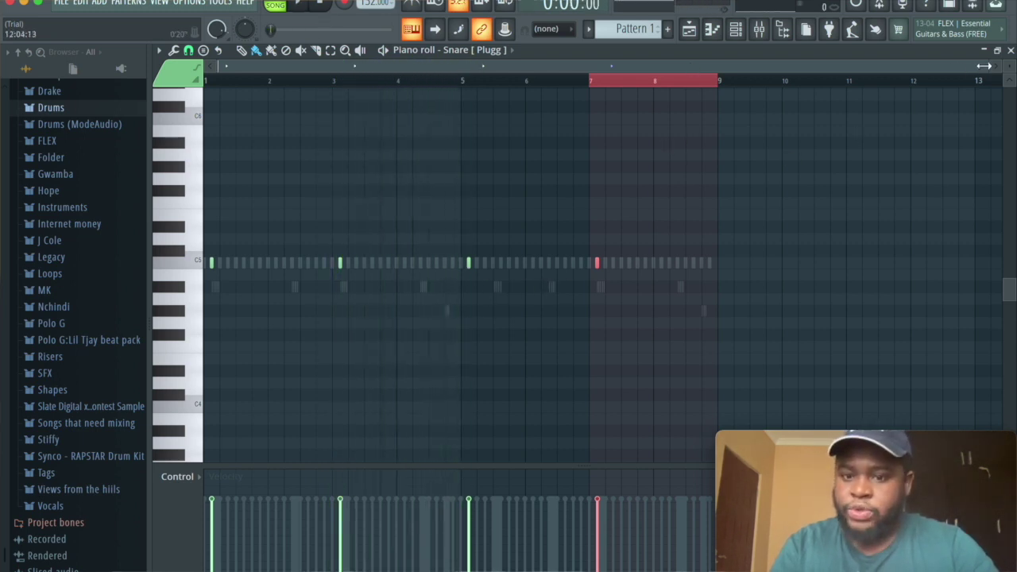
Step: Set the snap to 1/2 step and add a five-note C5 snare roll from step 13 of bar 4, progressively lowering the middle notes' velocities
{"action": "left_click_drag", "start_coordinate": [983, 66], "coordinate": [592, 163]}
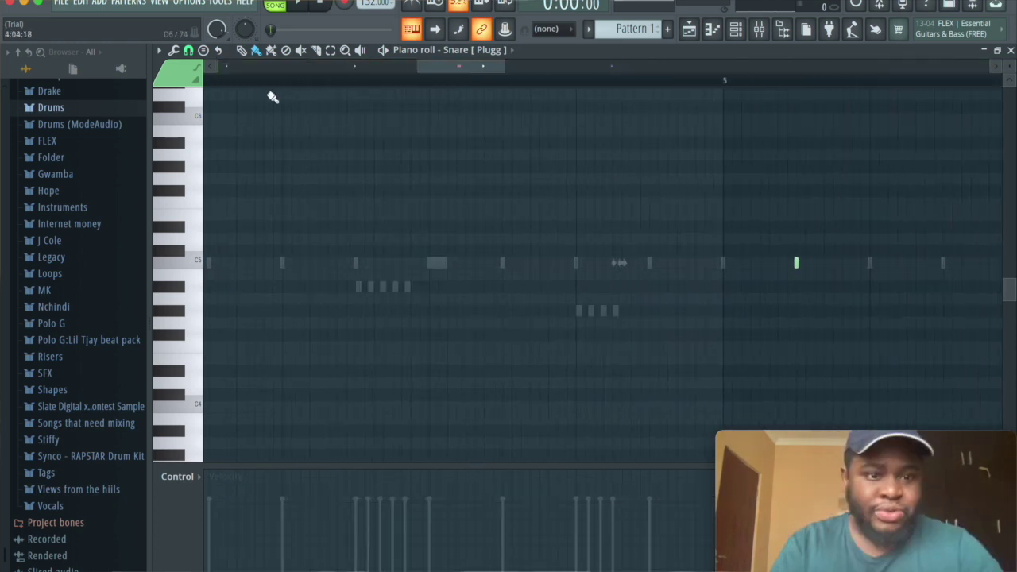
{"action": "left_click", "coordinate": [188, 50]}
{"action": "left_click", "coordinate": [204, 175]}
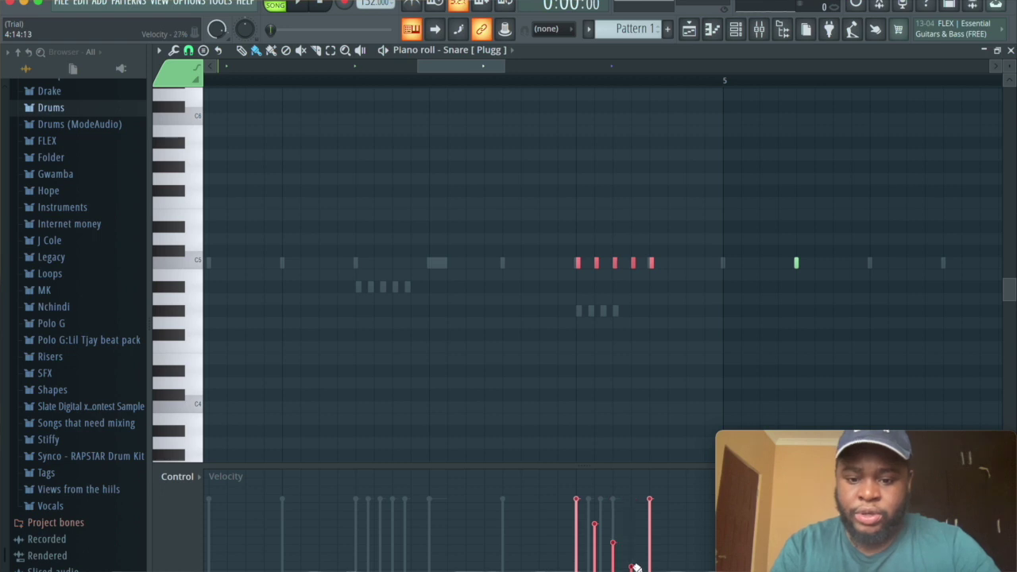
Step: Play the song from the start to hear the new snare roll, and bring up the channel rack
{"action": "key", "text": "space"}
{"action": "left_click_drag", "start_coordinate": [421, 66], "coordinate": [214, 67]}
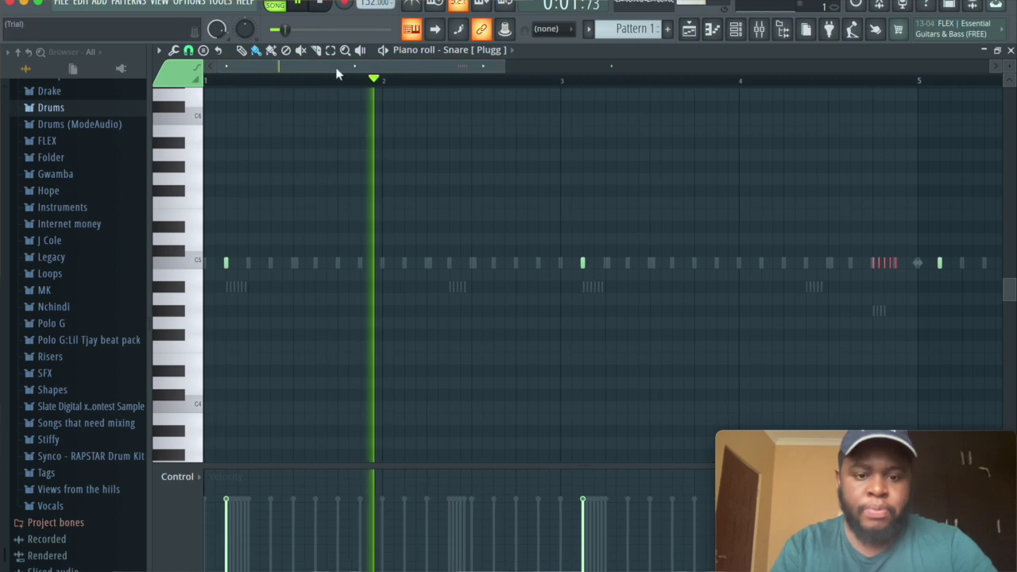
{"action": "left_click_drag", "start_coordinate": [502, 63], "coordinate": [1016, 262]}
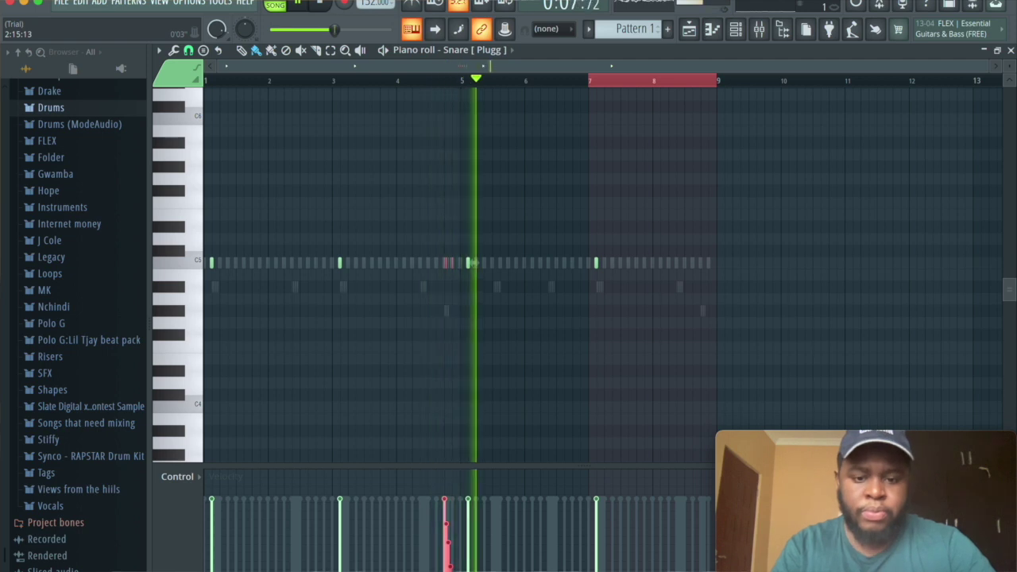
{"action": "left_click", "coordinate": [742, 35]}
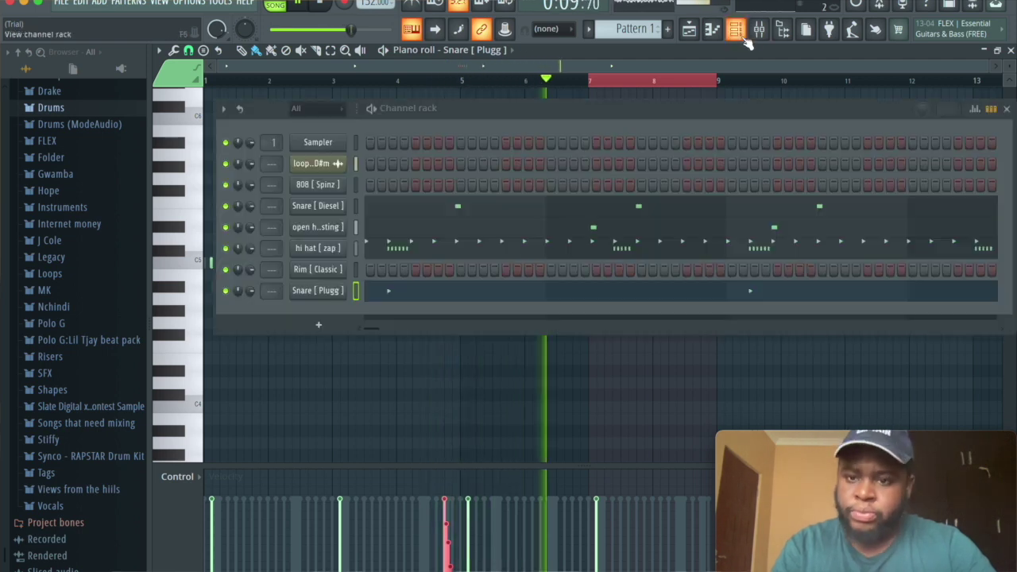
{"action": "key", "text": "space"}
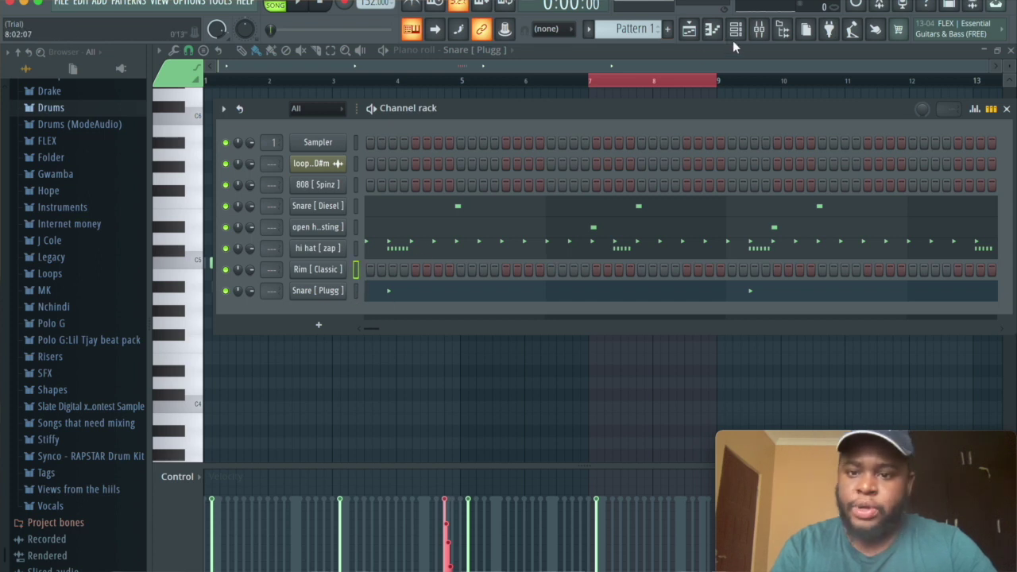
Step: Add C5 notes for the Rim [ Classic ] channel on step 15 of bars 3 and 7 and on step 3 of bar 8
{"action": "left_click", "coordinate": [712, 30]}
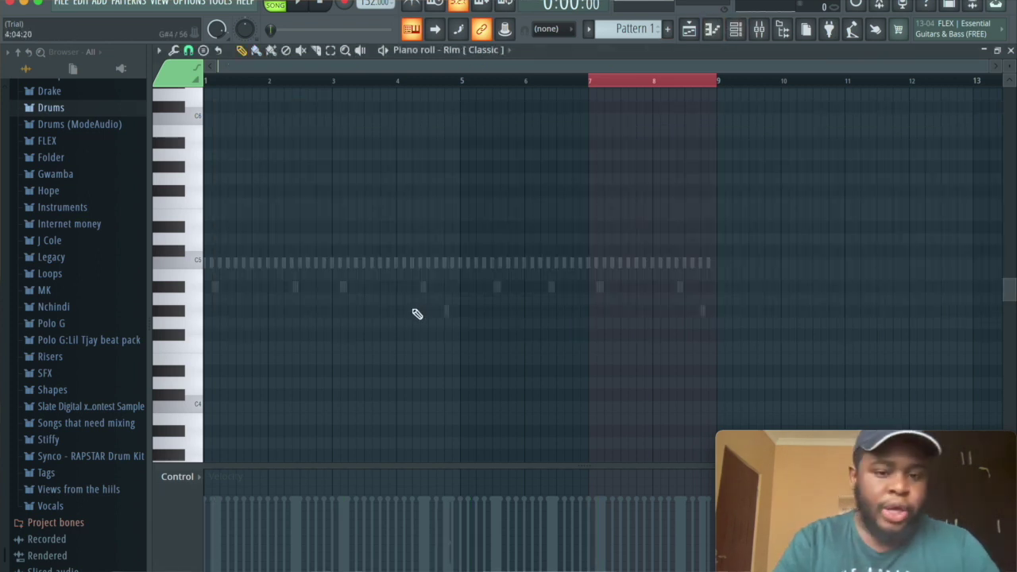
{"action": "left_click_drag", "start_coordinate": [992, 68], "coordinate": [580, 140]}
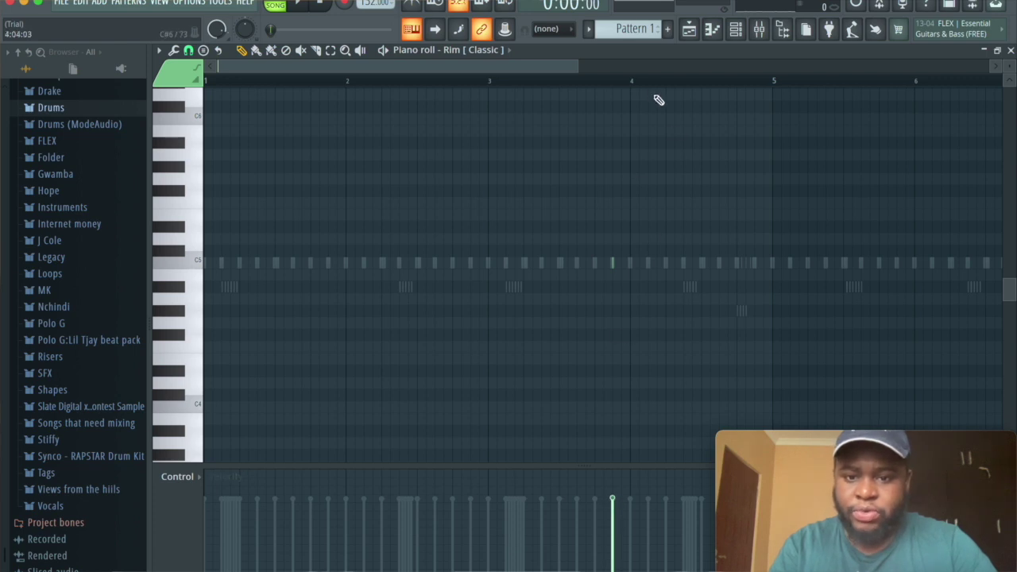
{"action": "left_click_drag", "start_coordinate": [579, 67], "coordinate": [906, 98]}
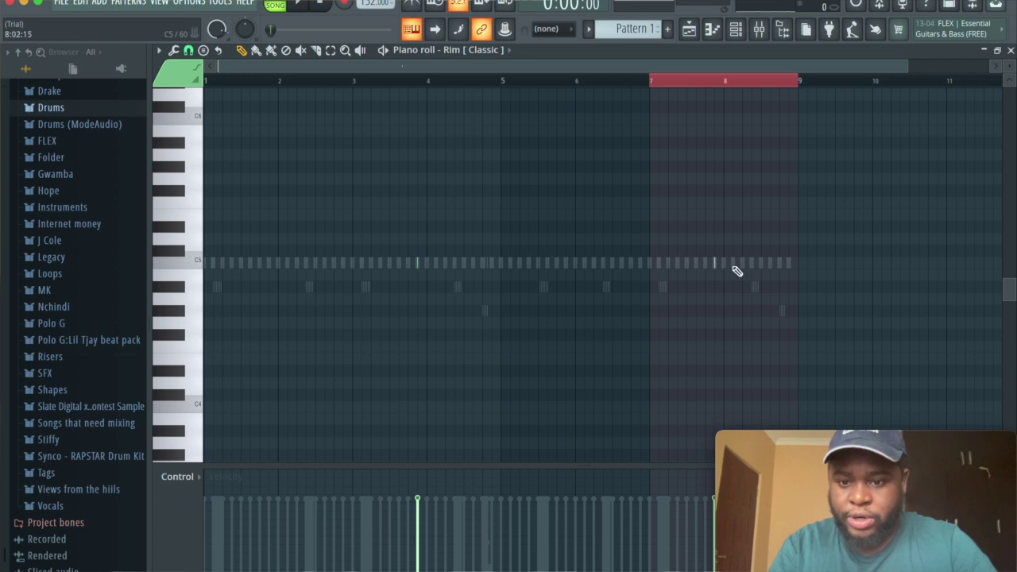
{"action": "scroll", "coordinate": [755, 270], "scroll_direction": "up", "scroll_amount": 3}
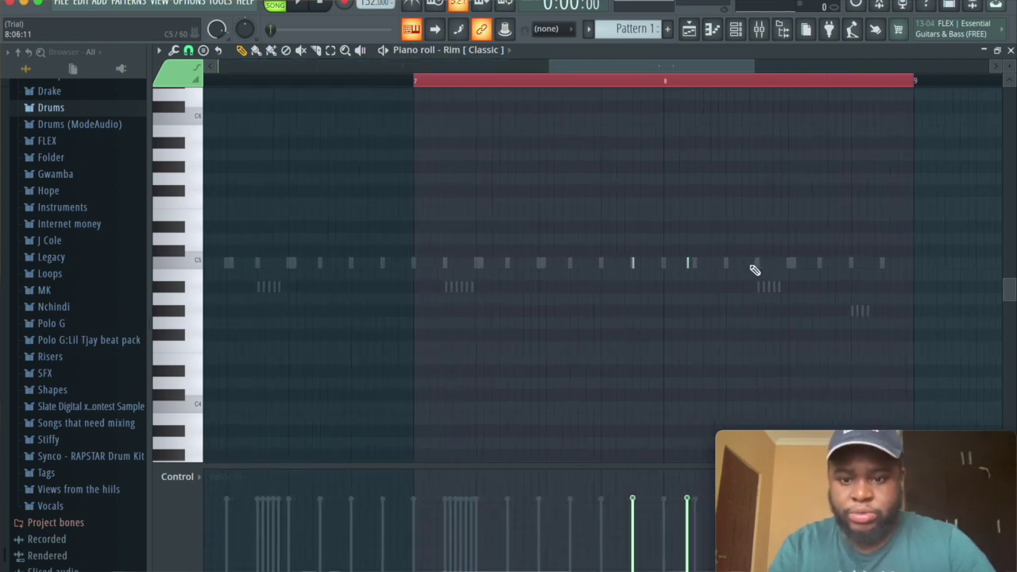
{"action": "left_click_drag", "start_coordinate": [688, 265], "coordinate": [695, 266]}
{"action": "left_click_drag", "start_coordinate": [550, 71], "coordinate": [205, 69]}
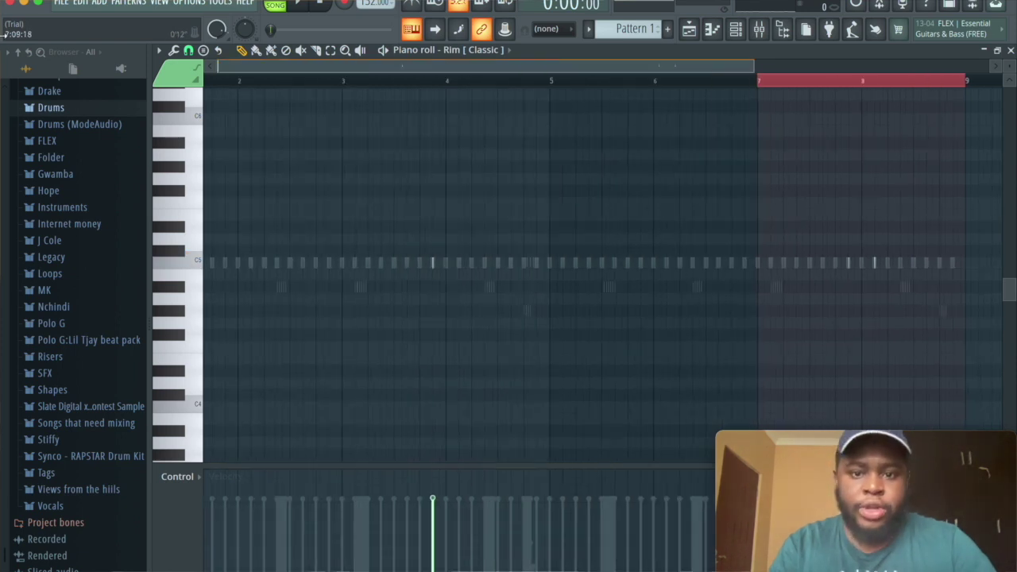
Step: Play the song from the start to hear the new rim notes against the loop, and stop playback
{"action": "key", "text": "space"}
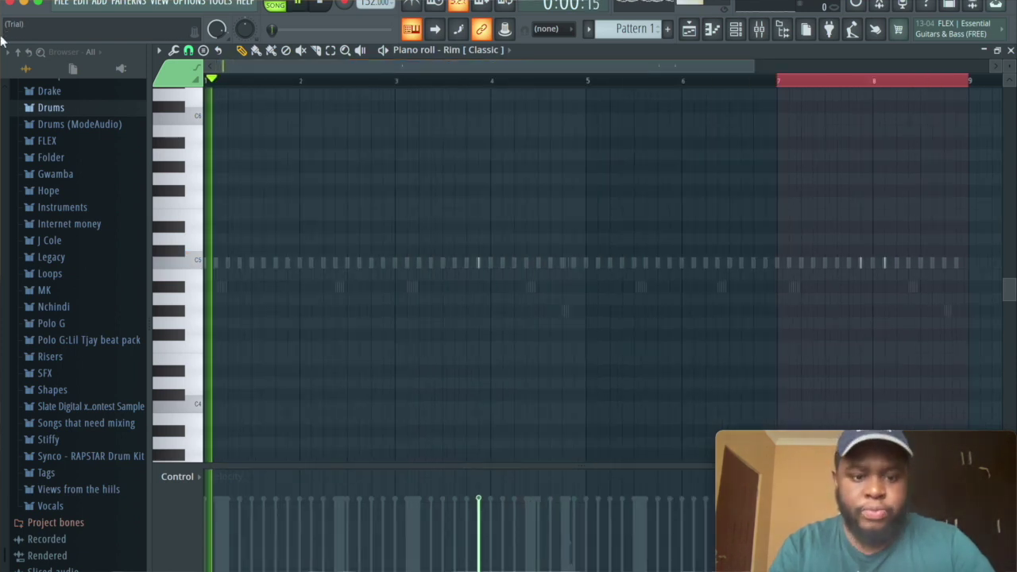
{"action": "left_click", "coordinate": [737, 32]}
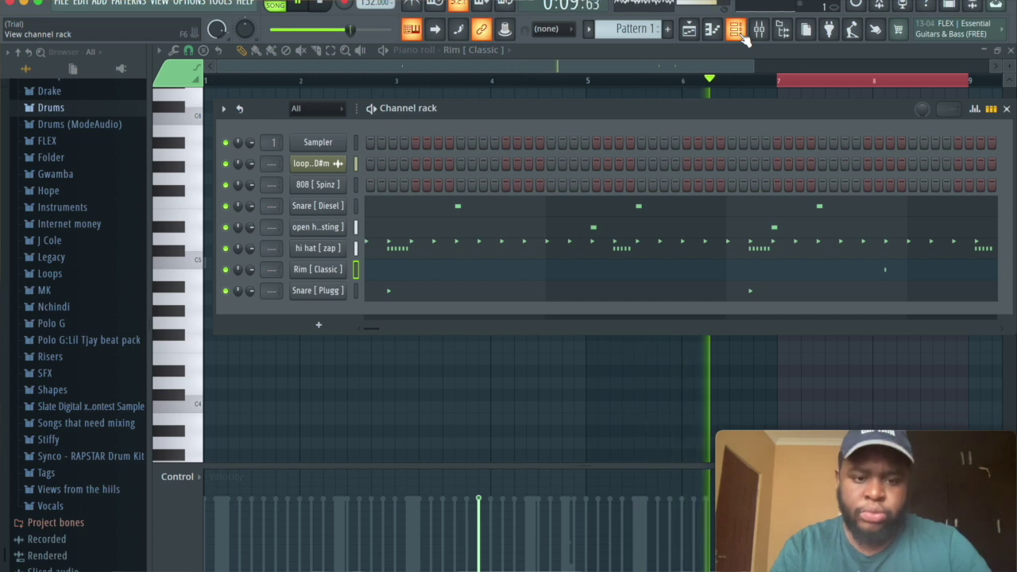
{"action": "left_click", "coordinate": [689, 30]}
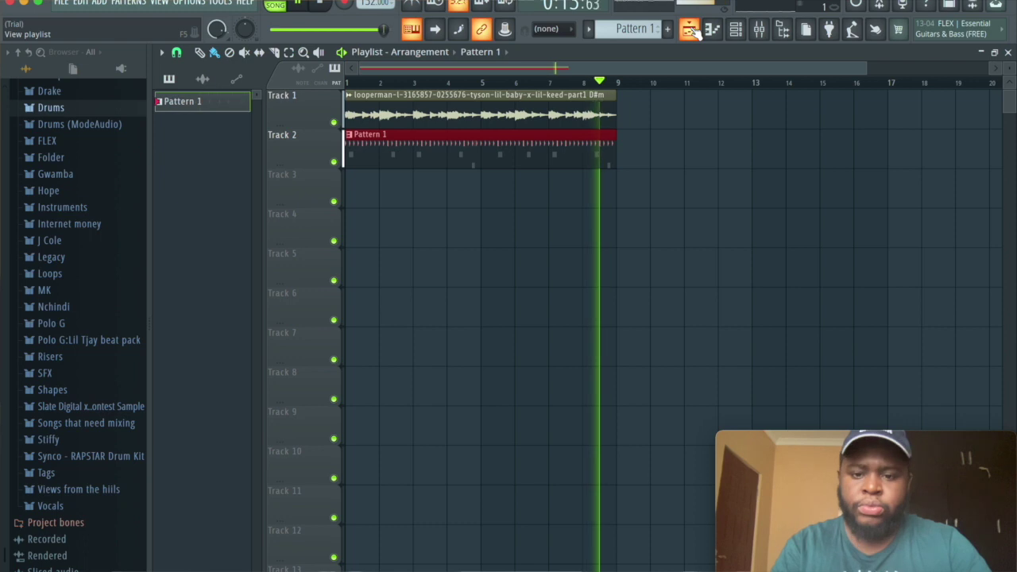
{"action": "left_click", "coordinate": [778, 33]}
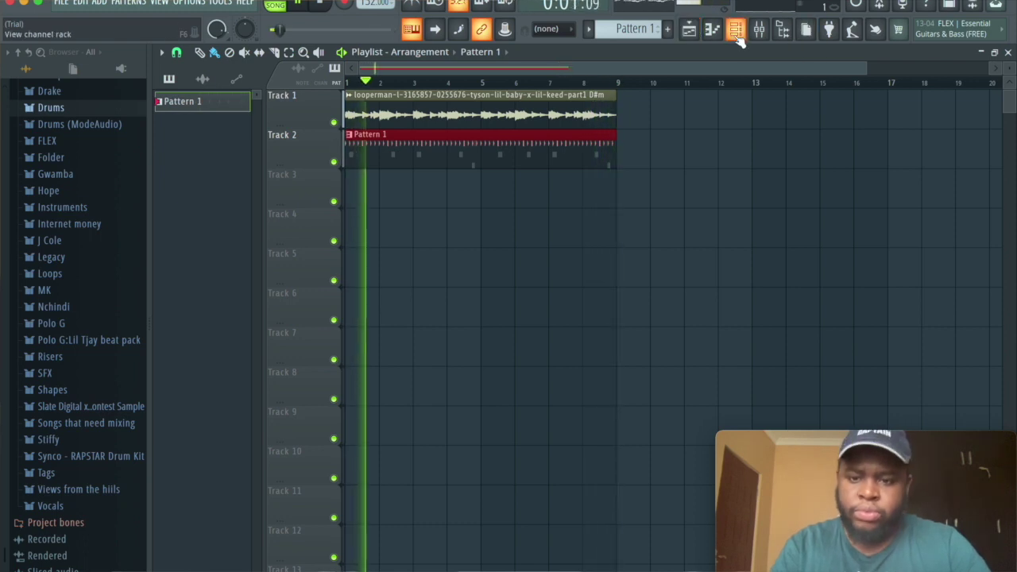
{"action": "key", "text": "space"}
Step: Select every channel in the channel rack and route them to separate mixer tracks starting from Insert 1
{"action": "left_click", "coordinate": [356, 184]}
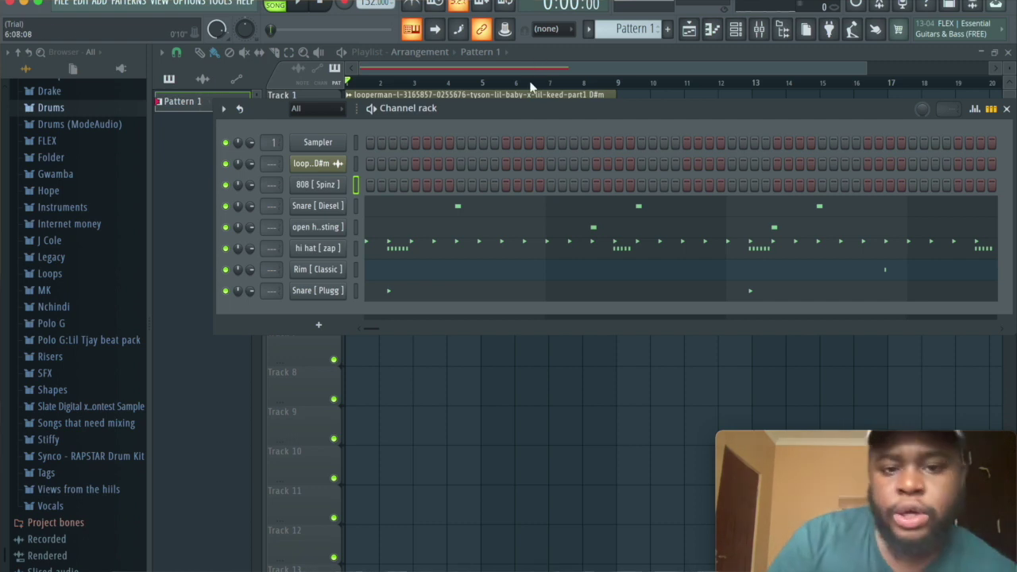
{"action": "left_click", "coordinate": [715, 34]}
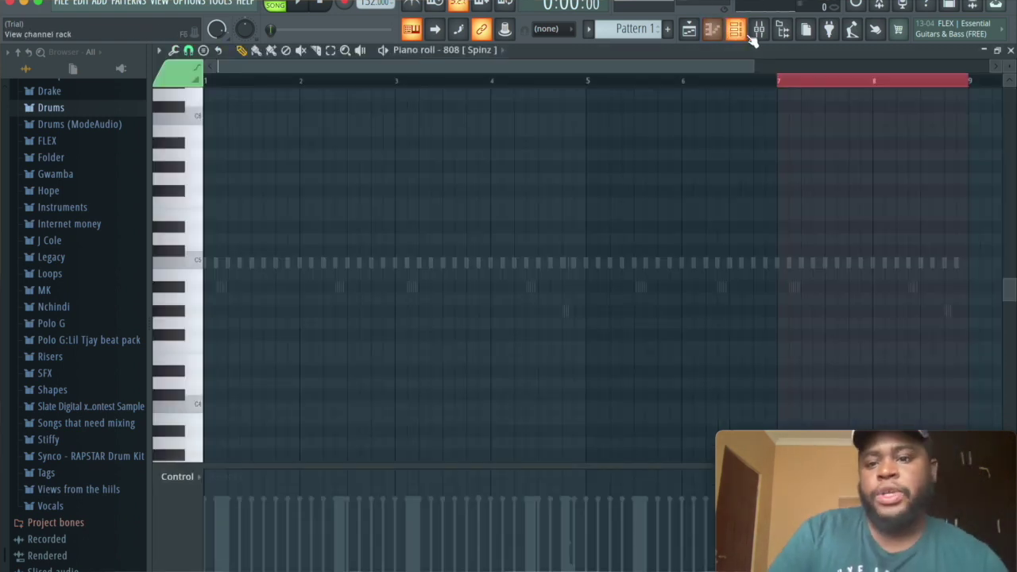
{"action": "left_click", "coordinate": [737, 30]}
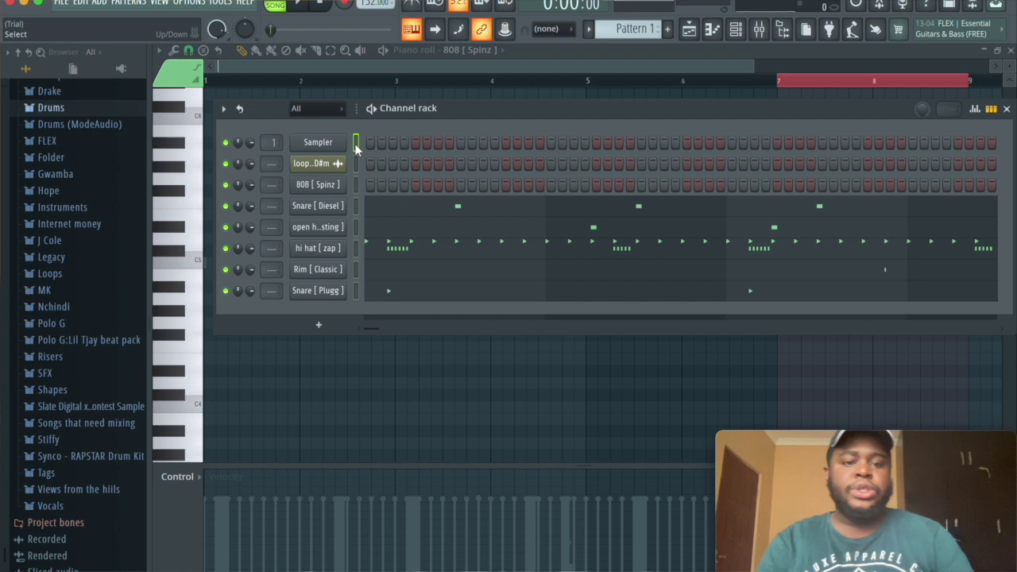
{"action": "left_click", "coordinate": [761, 29]}
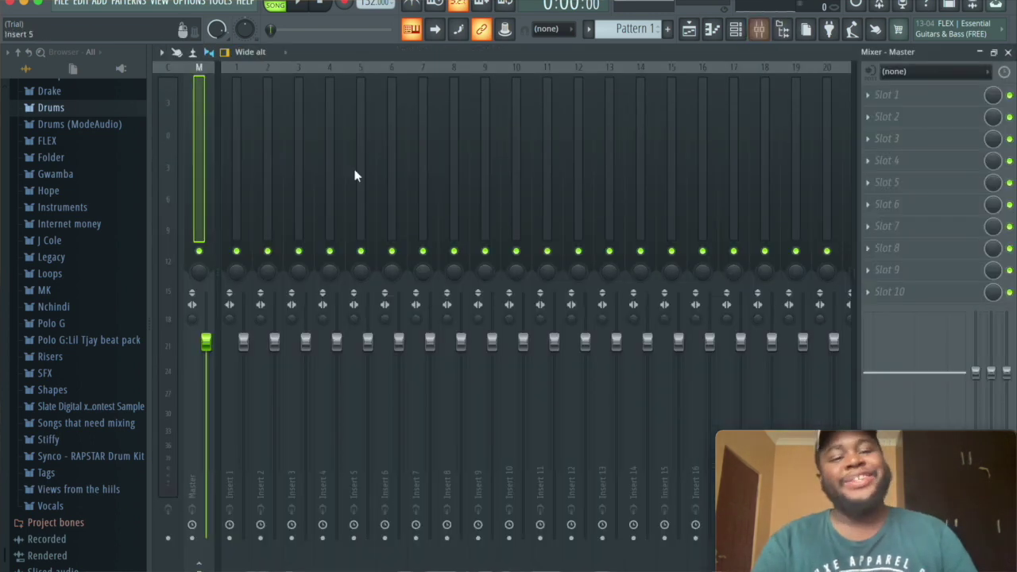
{"action": "left_click", "coordinate": [231, 212]}
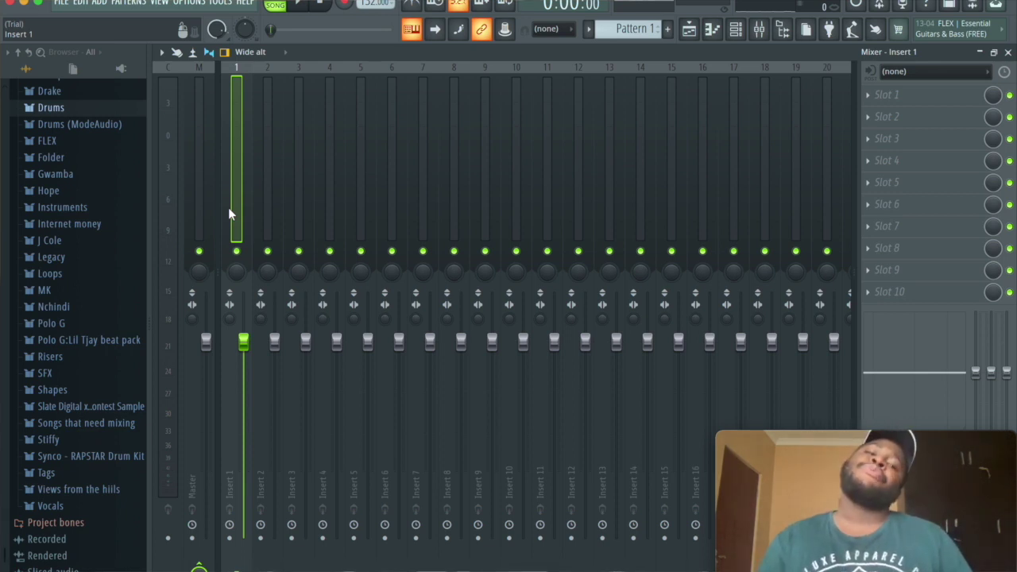
{"action": "key", "text": "ctrl+l"}
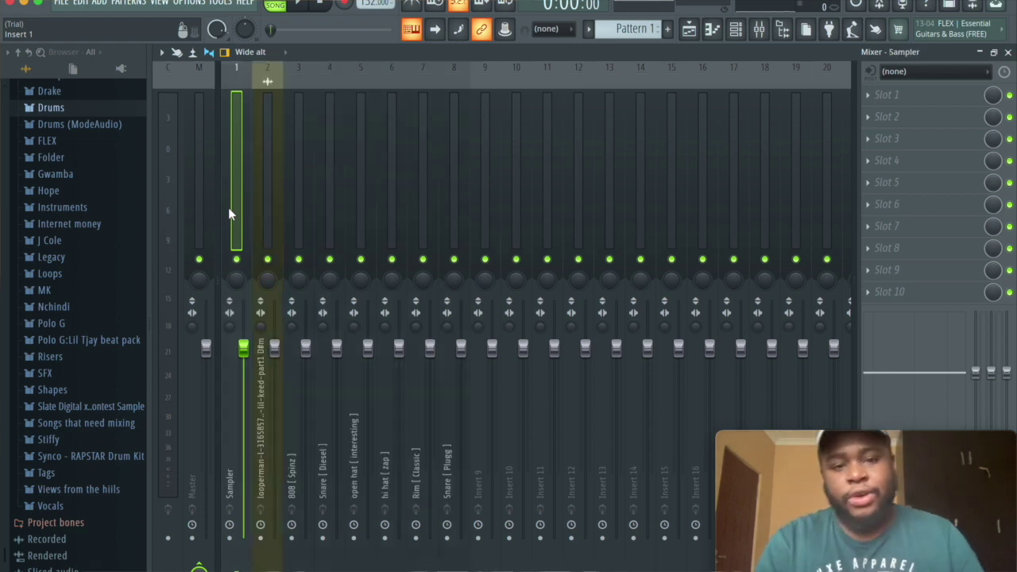
{"action": "left_click", "coordinate": [735, 29]}
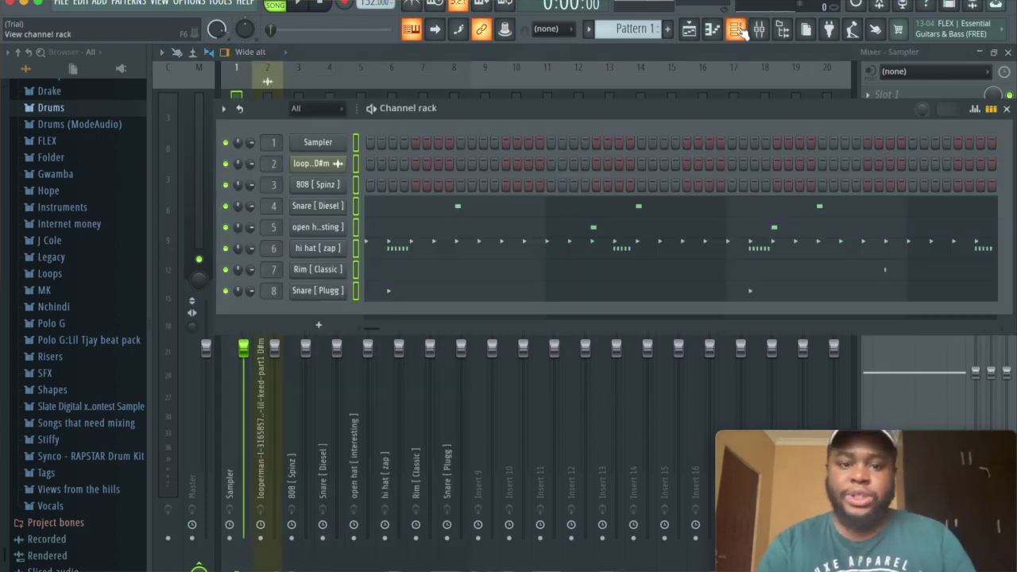
{"action": "double_click", "coordinate": [357, 143]}
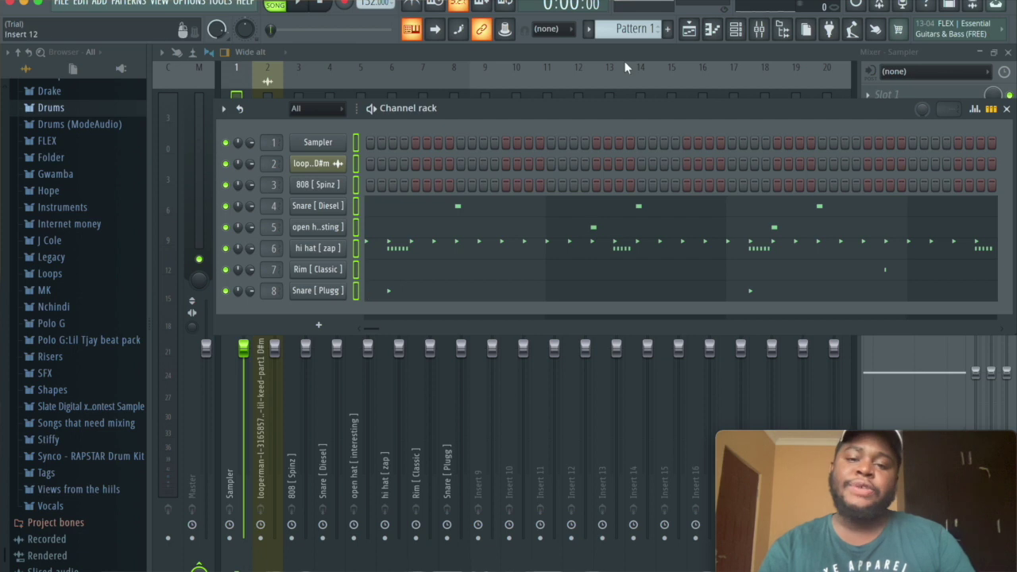
Step: Solo the melody loop's mixer track, play it, and unmute the 808 [ Spinz ] track alongside it
{"action": "left_click", "coordinate": [761, 34]}
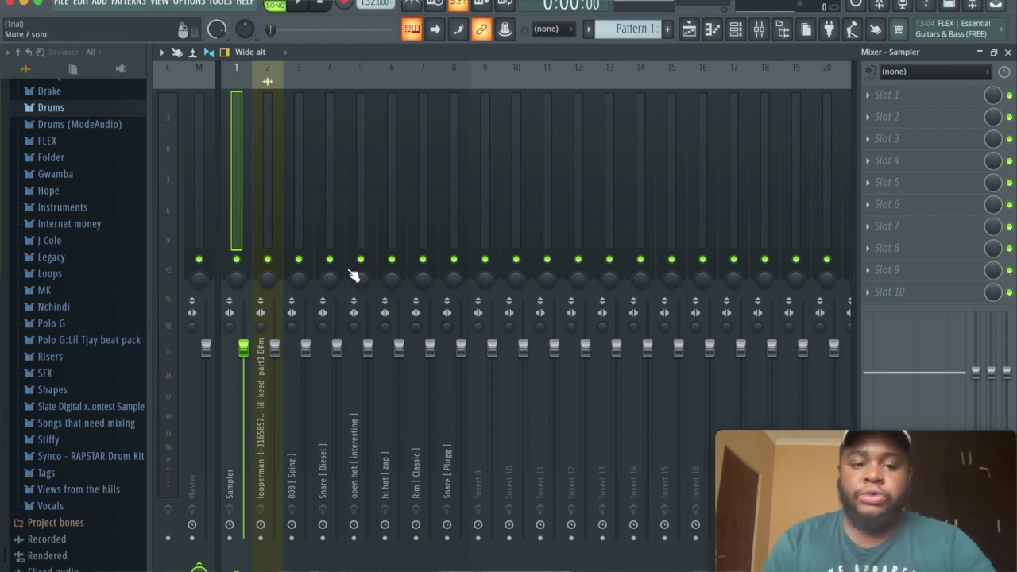
{"action": "right_click", "coordinate": [267, 261]}
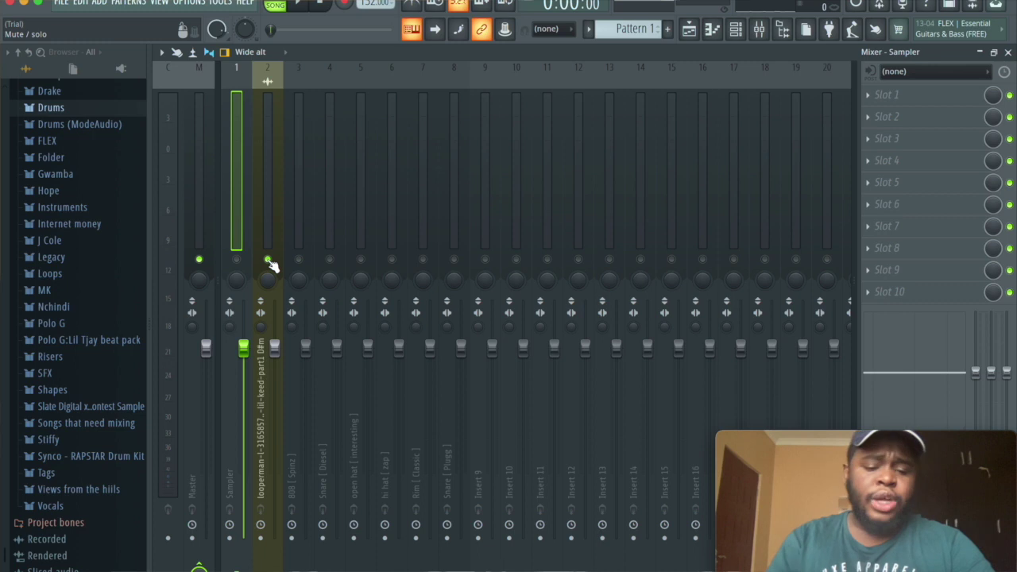
{"action": "key", "text": "space"}
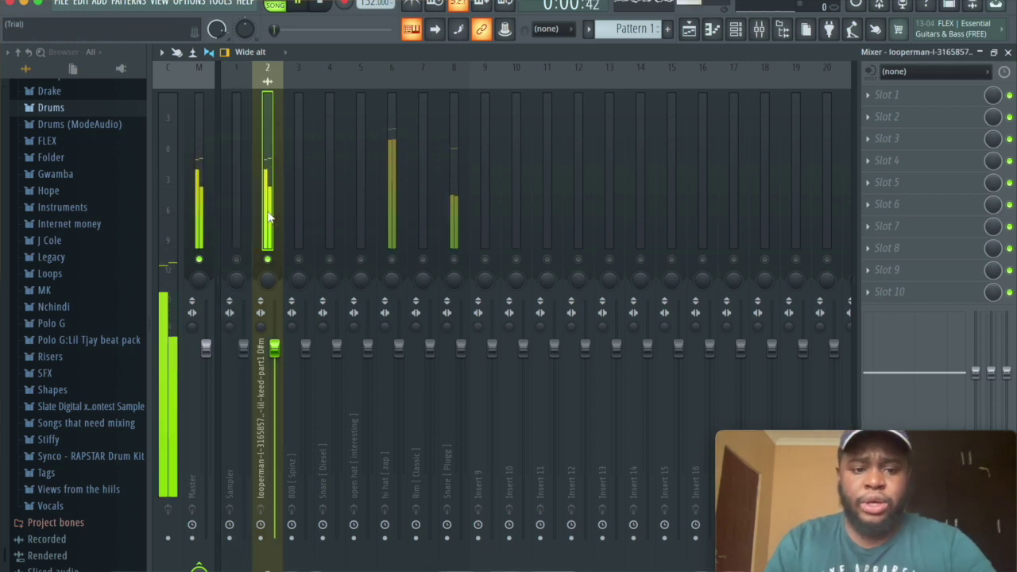
{"action": "key", "text": "space"}
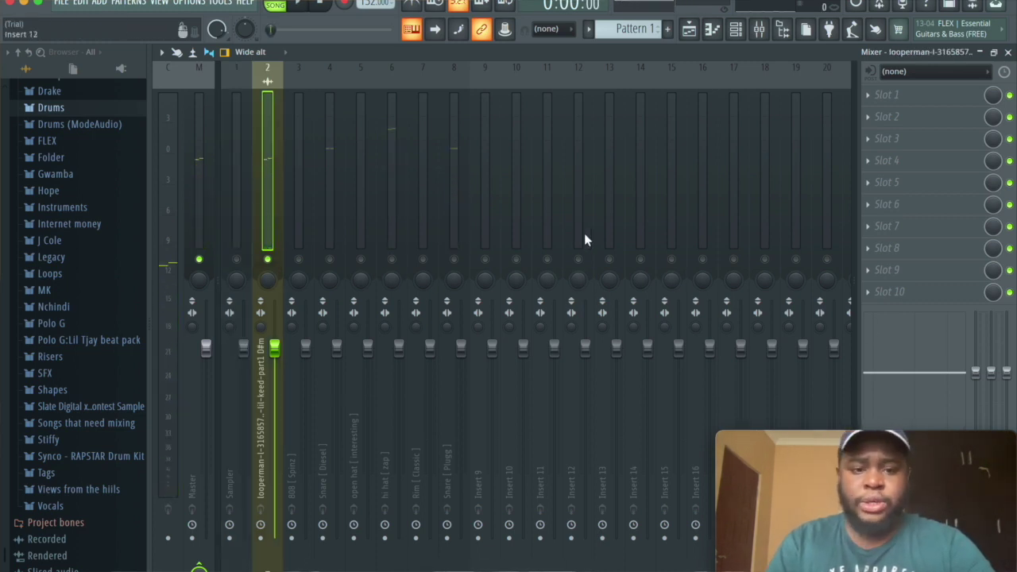
{"action": "key", "text": "space"}
{"action": "key", "text": "space"}
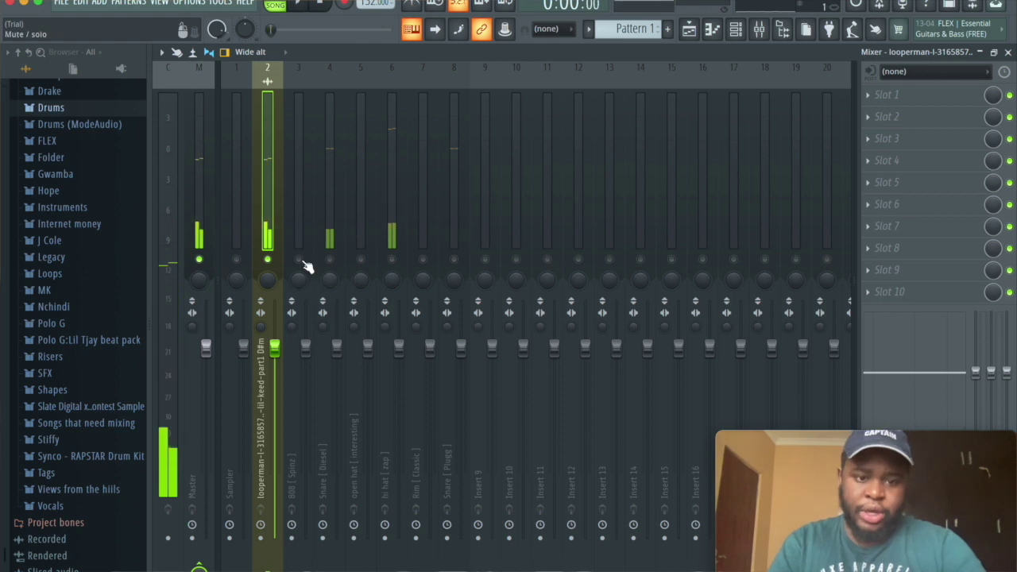
{"action": "left_click", "coordinate": [298, 259]}
{"action": "key", "text": "space"}
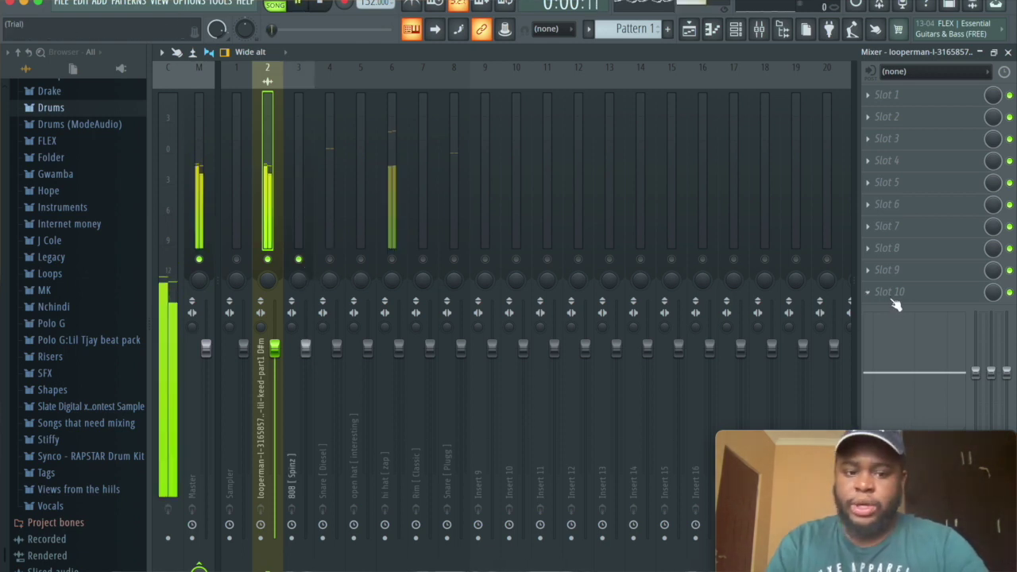
Step: Load Wave Candy into slot 10 of the melody loop's mixer track and move its windows apart
{"action": "left_click", "coordinate": [889, 294]}
{"action": "left_click", "coordinate": [806, 388]}
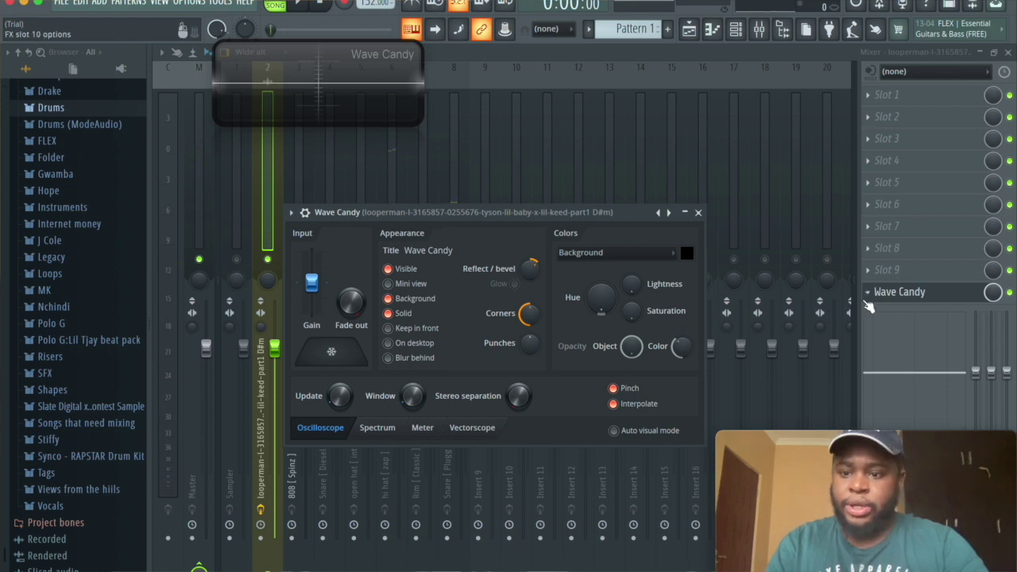
{"action": "left_click_drag", "start_coordinate": [434, 219], "coordinate": [716, 121]}
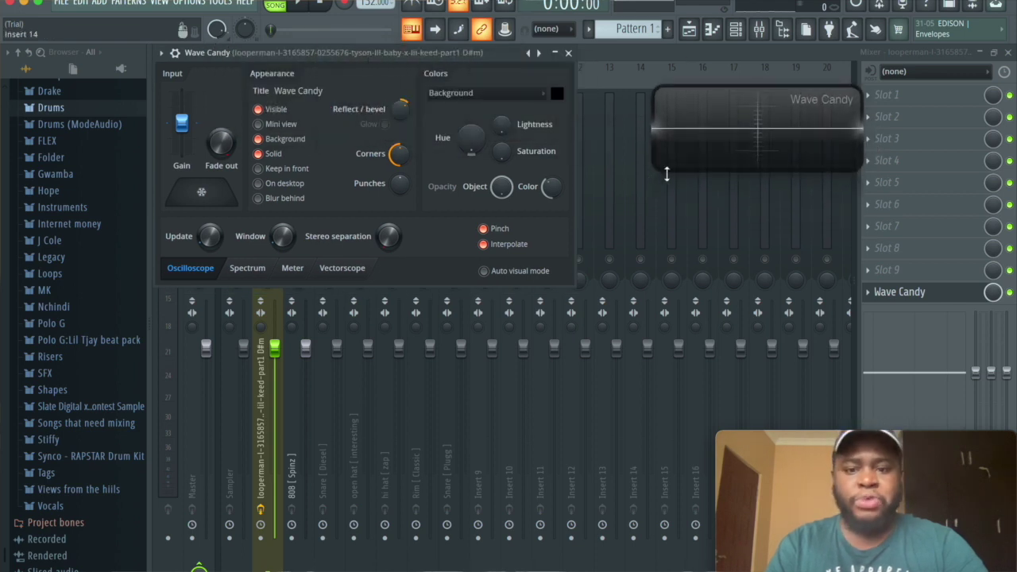
Step: Switch Wave Candy to Spectrum mode with 8192 bands and enlarge its display so the note scale is readable
{"action": "left_click", "coordinate": [267, 271]}
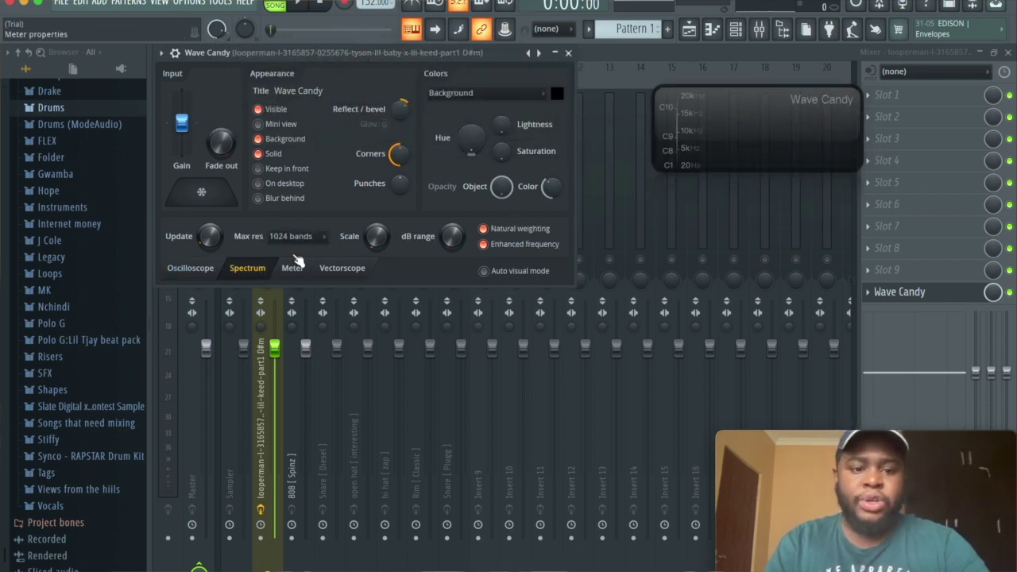
{"action": "left_click", "coordinate": [290, 237]}
{"action": "left_click", "coordinate": [310, 356]}
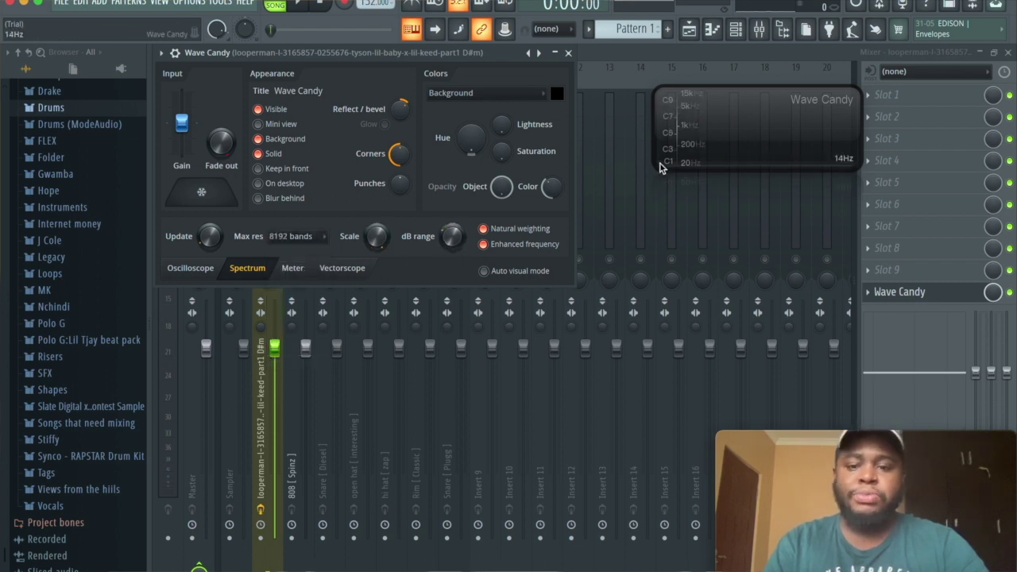
{"action": "left_click_drag", "start_coordinate": [654, 165], "coordinate": [281, 496]}
{"action": "left_click_drag", "start_coordinate": [550, 354], "coordinate": [608, 311]}
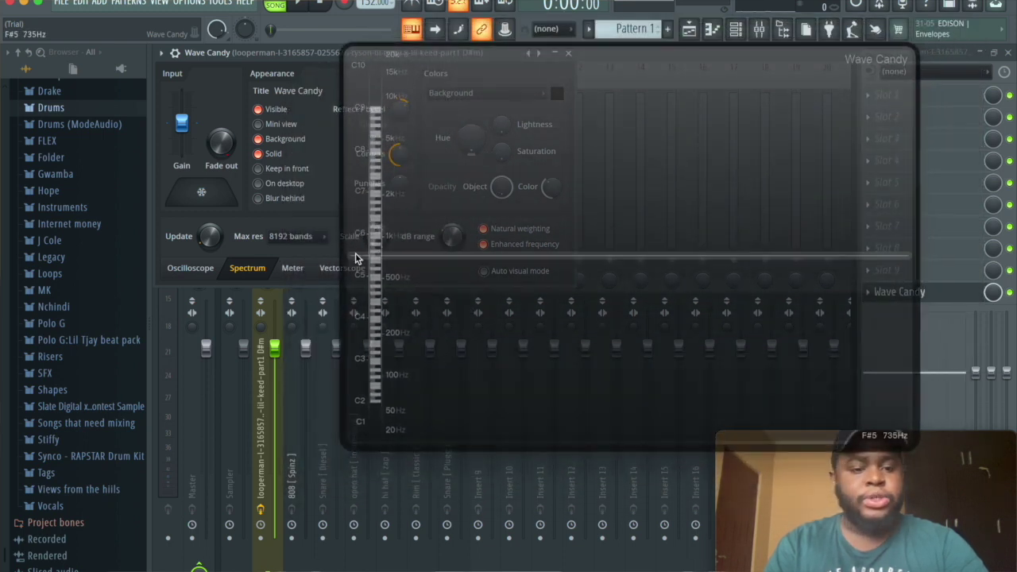
Step: Play the melody loop to capture its notes in the Wave Candy spectrum, and freeze the display
{"action": "key", "text": "space"}
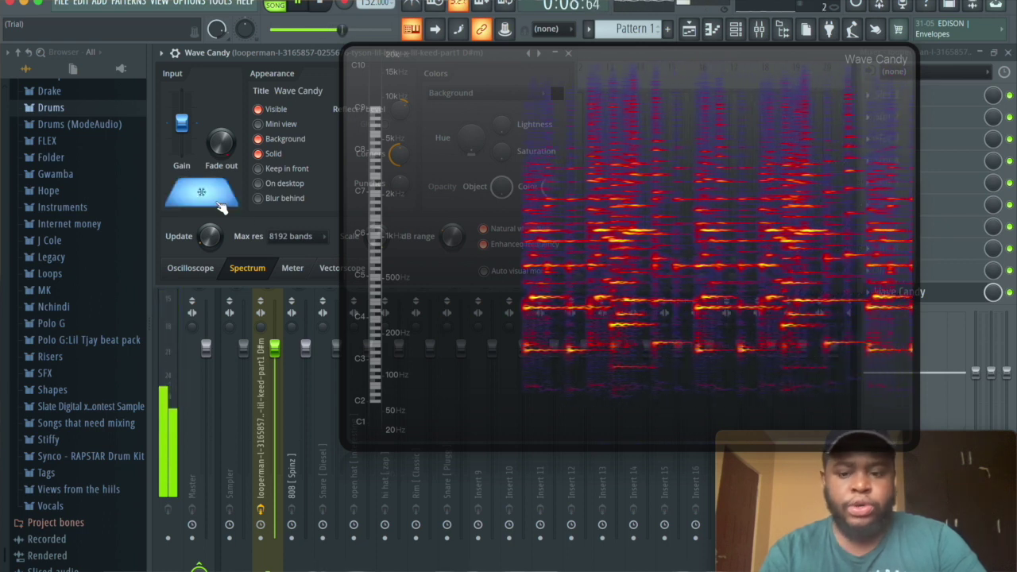
{"action": "key", "text": "space"}
{"action": "scroll", "coordinate": [533, 350], "scroll_direction": "up", "scroll_amount": 1}
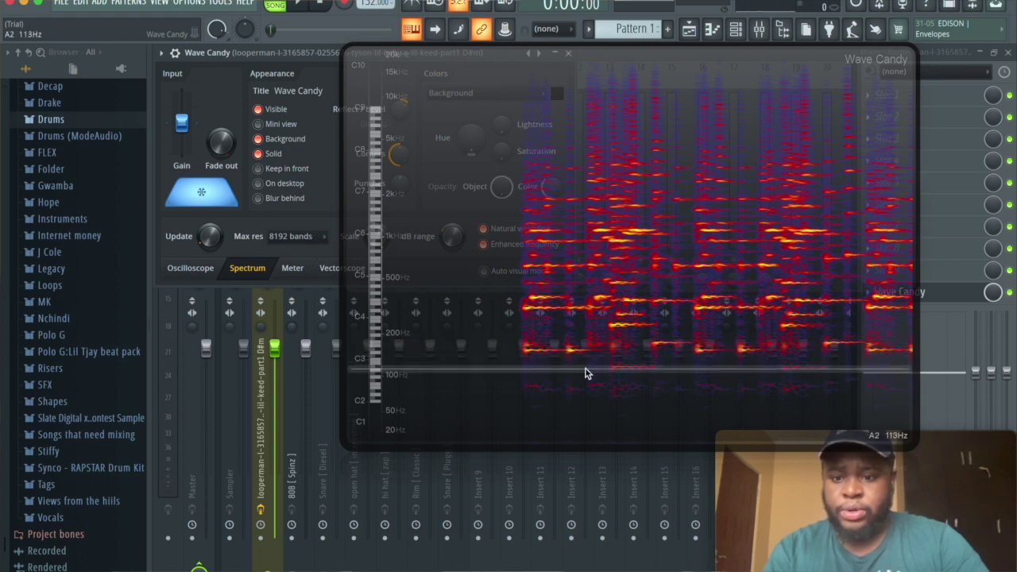
Step: Open the 808 [ Spinz ] piano roll beside the spectrum and add D#5 notes on steps 1 and 7 of bar 1
{"action": "left_click", "coordinate": [711, 29]}
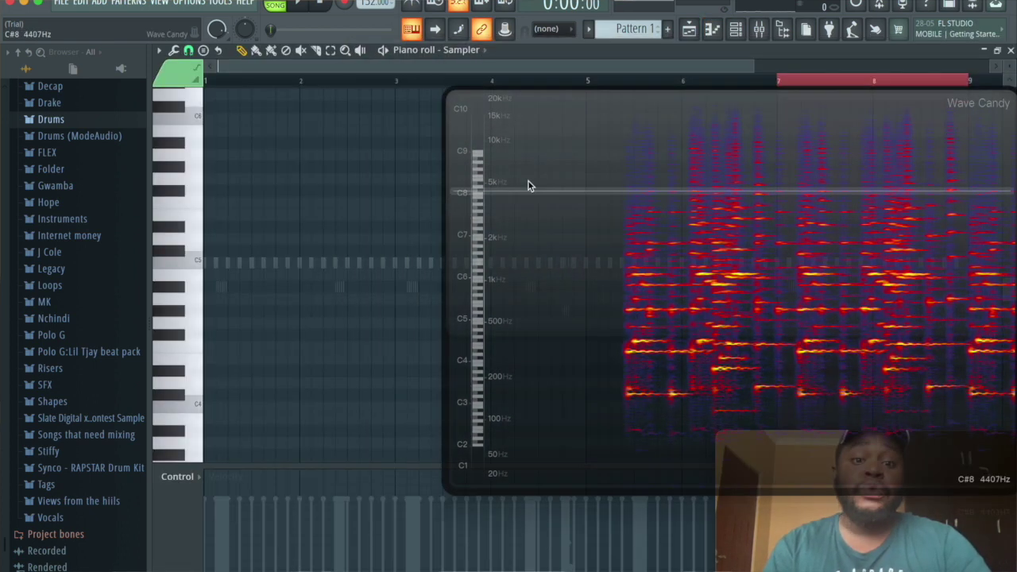
{"action": "left_click", "coordinate": [469, 51]}
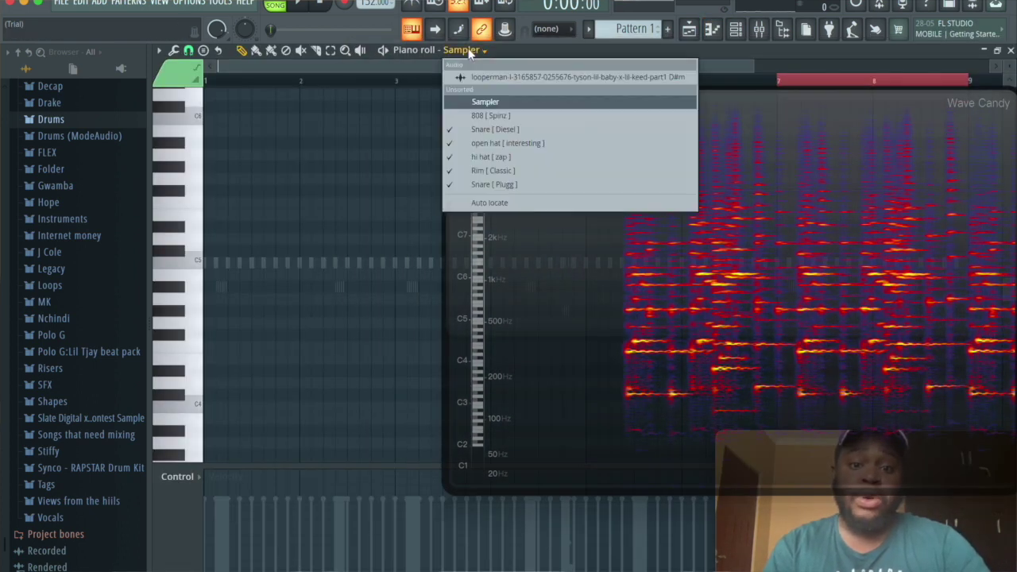
{"action": "left_click", "coordinate": [480, 115]}
{"action": "left_click_drag", "start_coordinate": [656, 352], "coordinate": [640, 297]}
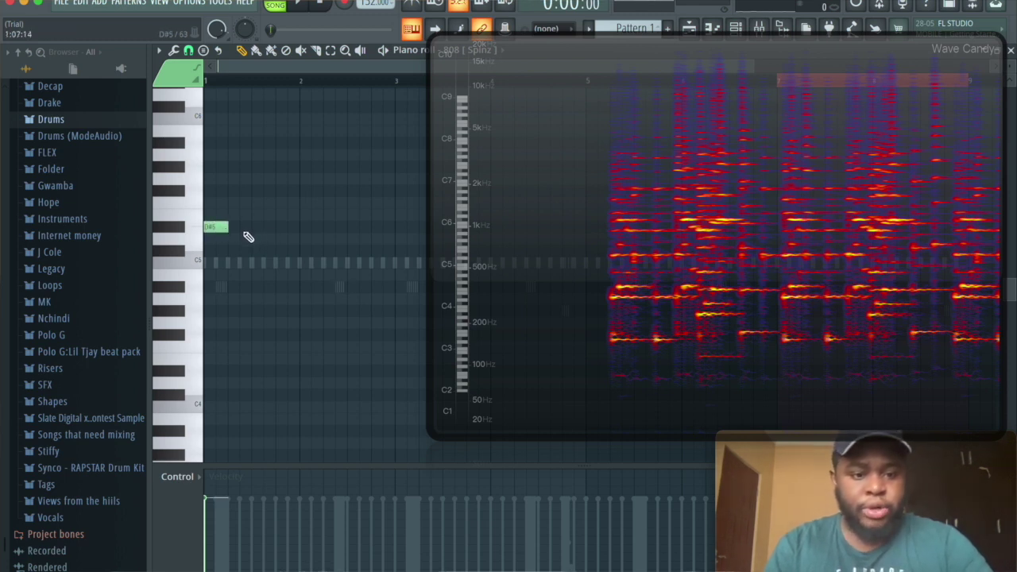
{"action": "left_click", "coordinate": [240, 228]}
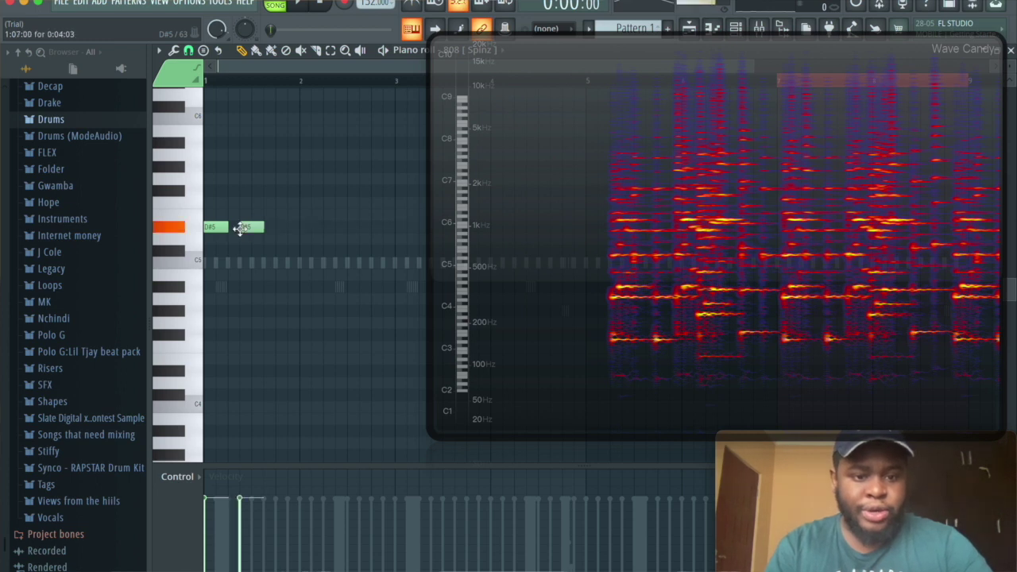
Step: Play the song from the start to check the two D#5 808 notes against the melody loop
{"action": "key", "text": "space"}
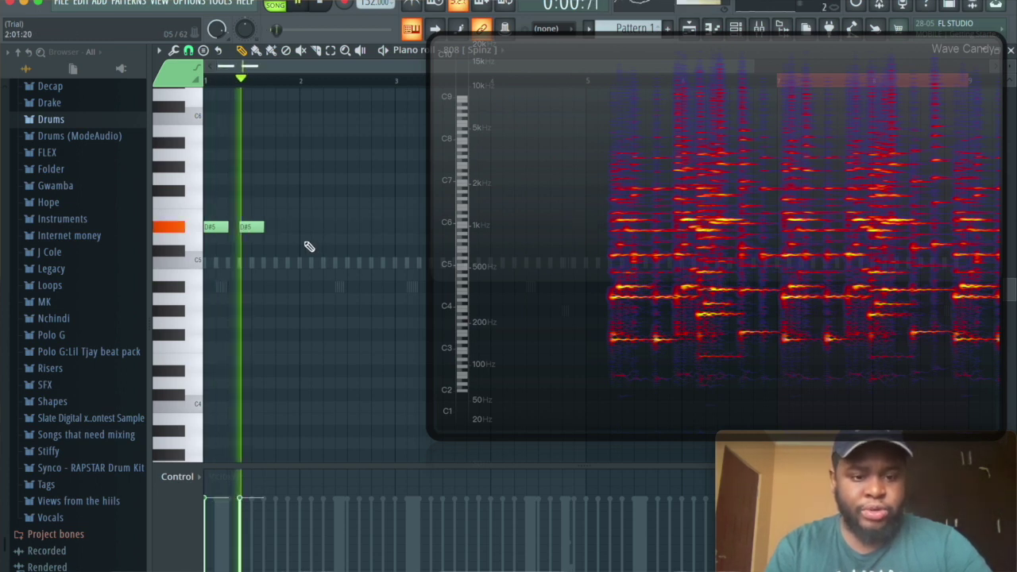
{"action": "key", "text": "space"}
{"action": "key", "text": "space"}
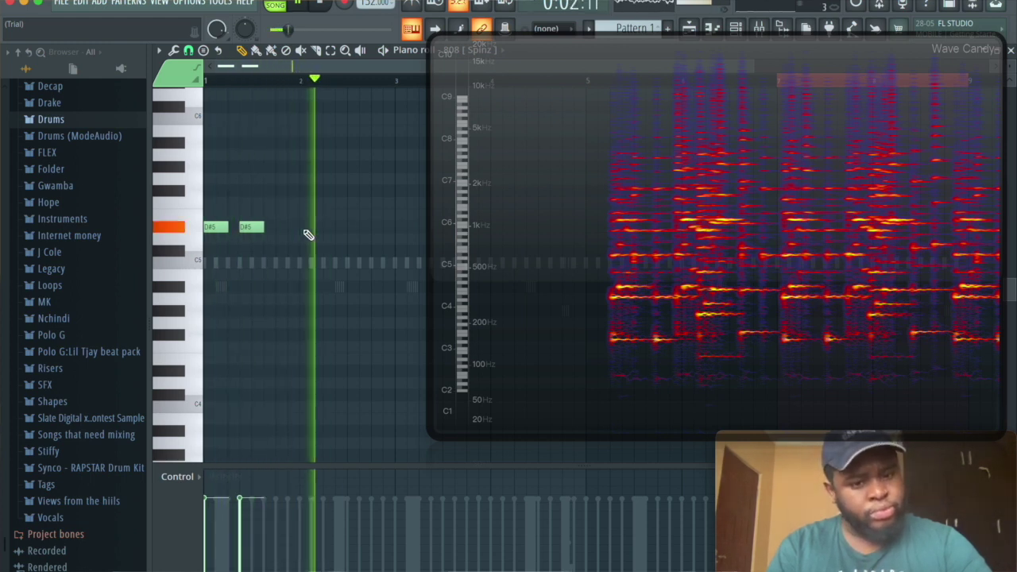
{"action": "key", "text": "space"}
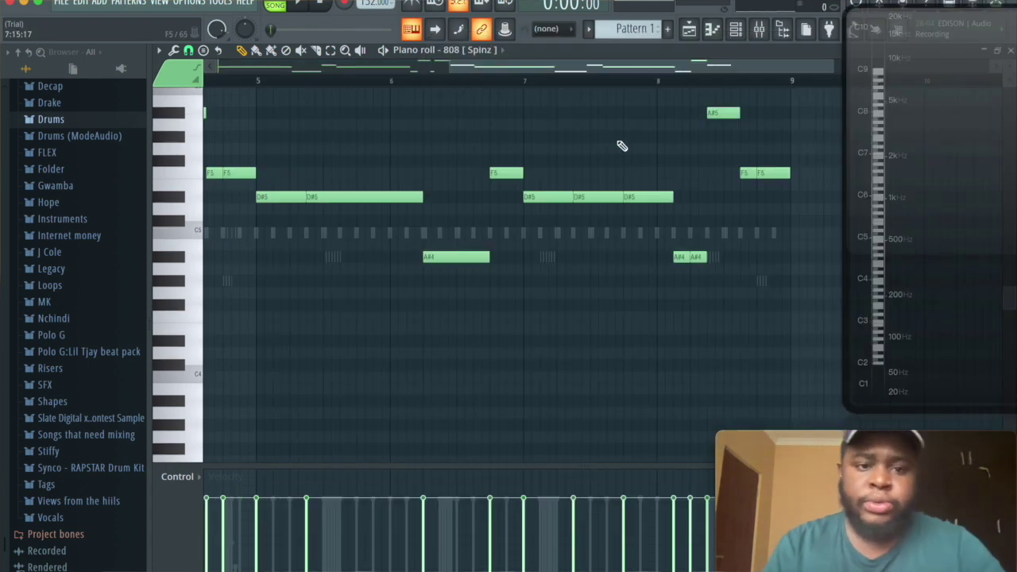
Step: Show the whole eight-bar 808 [ Spinz ] bassline, play it from the start, and bring up the channel rack
{"action": "left_click_drag", "start_coordinate": [457, 76], "coordinate": [86, 103]}
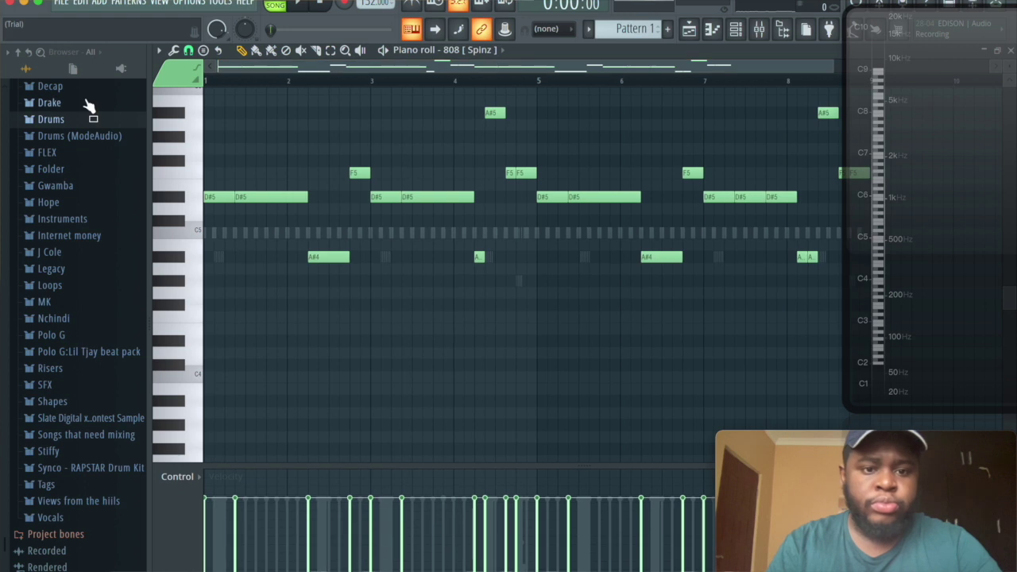
{"action": "key", "text": "space"}
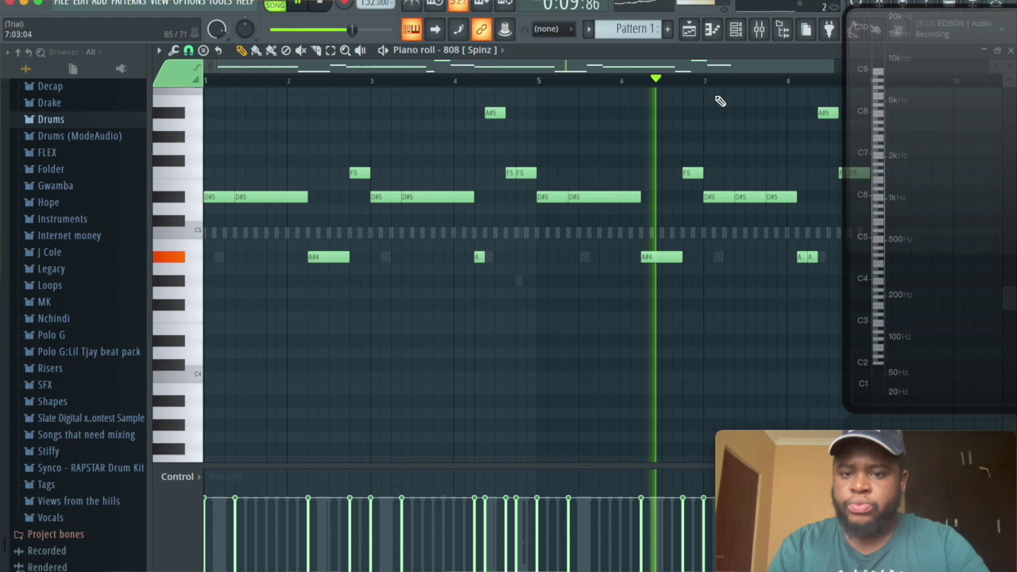
{"action": "left_click", "coordinate": [746, 34]}
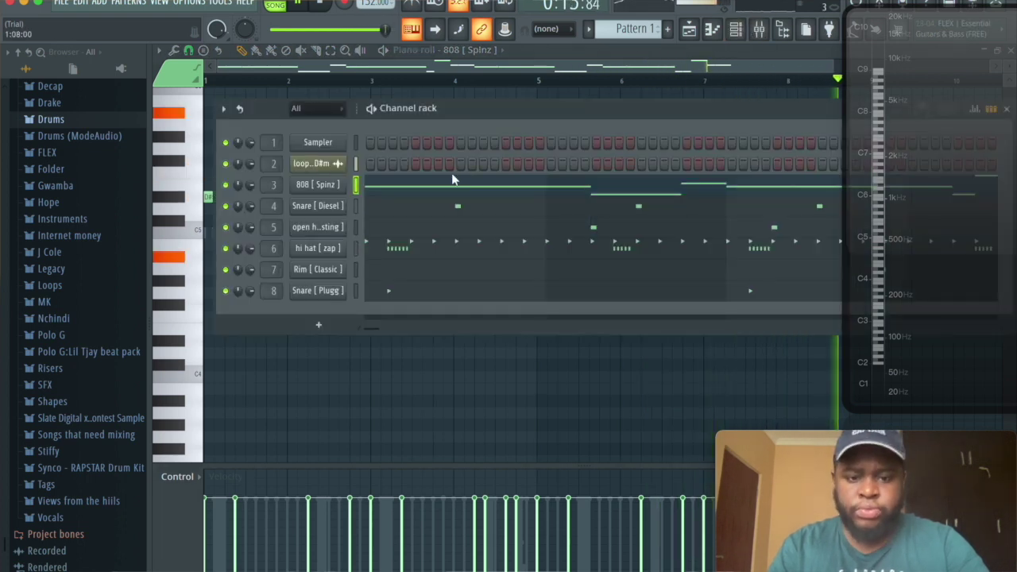
Step: Stop playback, raise the hold of the 808 [ Spinz ] volume envelope to maximum, and check the channel's miscellaneous settings
{"action": "key", "text": "space"}
{"action": "left_click", "coordinate": [324, 189]}
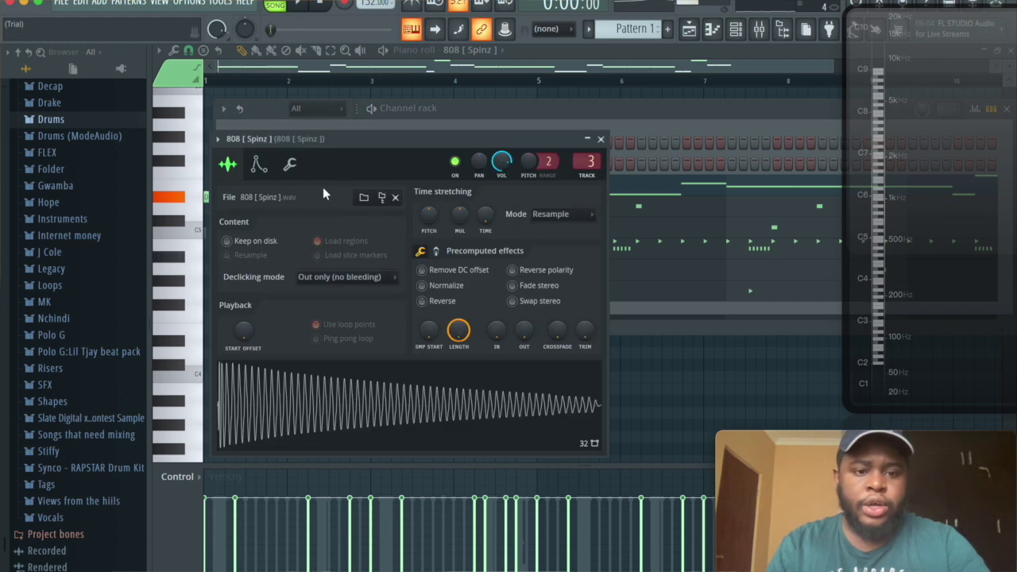
{"action": "left_click", "coordinate": [599, 139]}
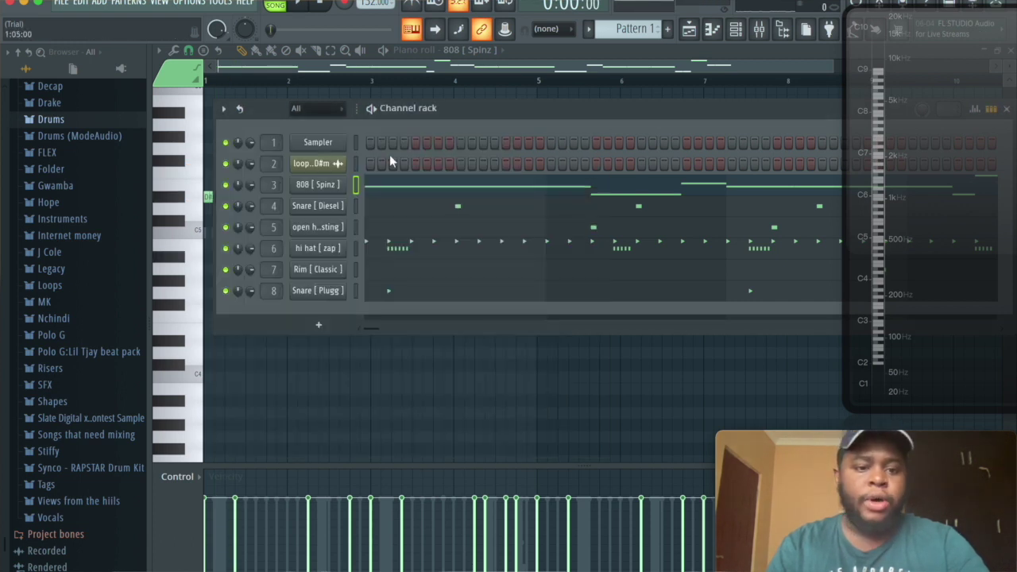
{"action": "left_click", "coordinate": [316, 186]}
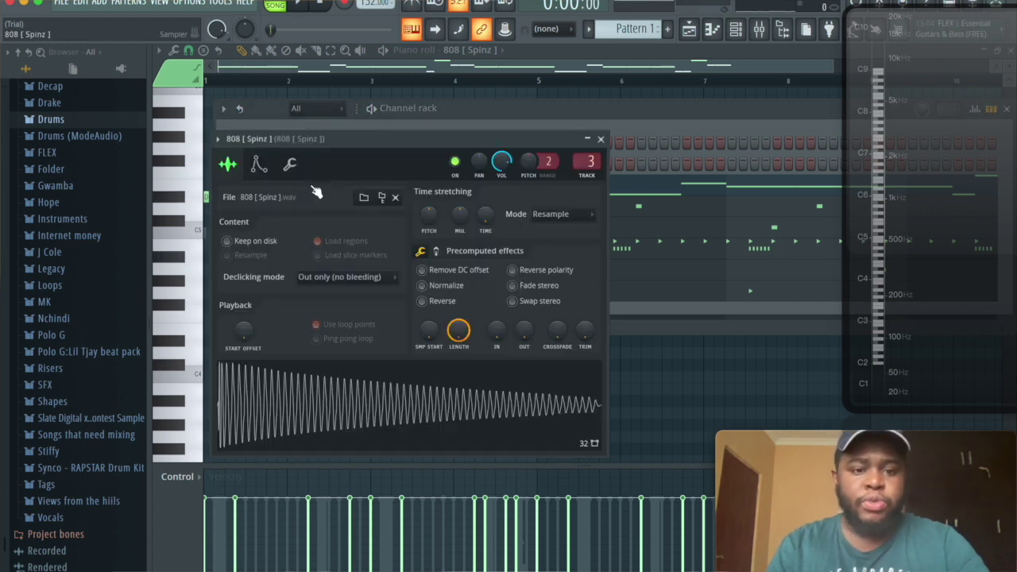
{"action": "left_click", "coordinate": [259, 165]}
{"action": "left_click_drag", "start_coordinate": [280, 302], "coordinate": [279, 262]}
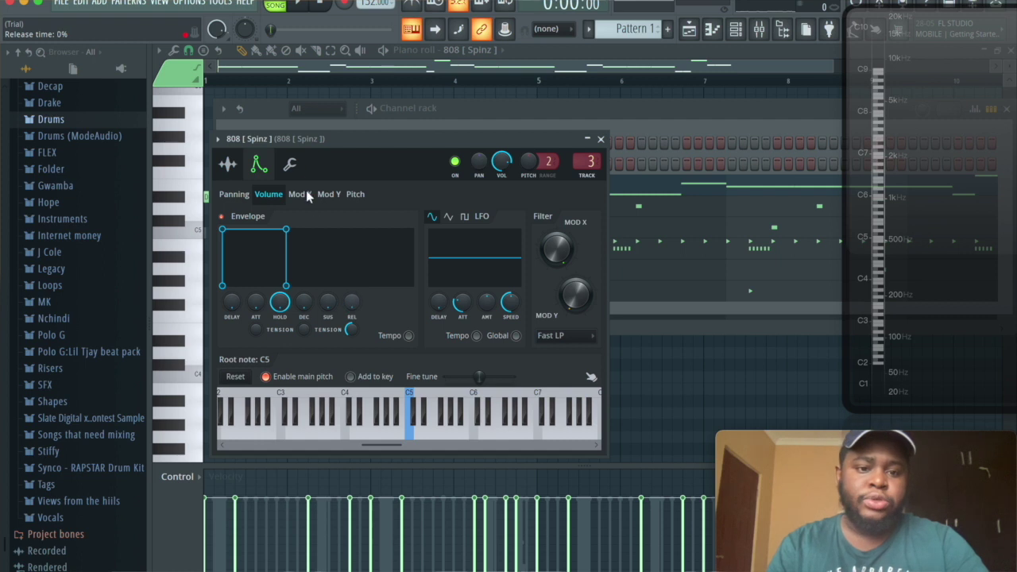
{"action": "left_click", "coordinate": [291, 166]}
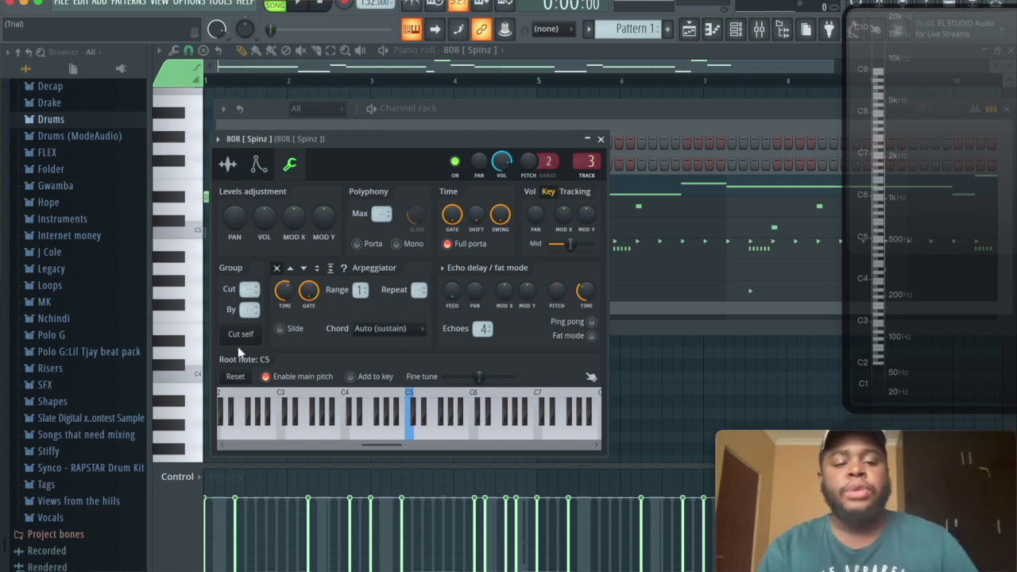
{"action": "left_click", "coordinate": [602, 141]}
Step: Play the song from the start, stop it, and unmute the drum tracks from Snare [ Diesel ] to Snare [ Plugg ] in the mixer
{"action": "key", "text": "space"}
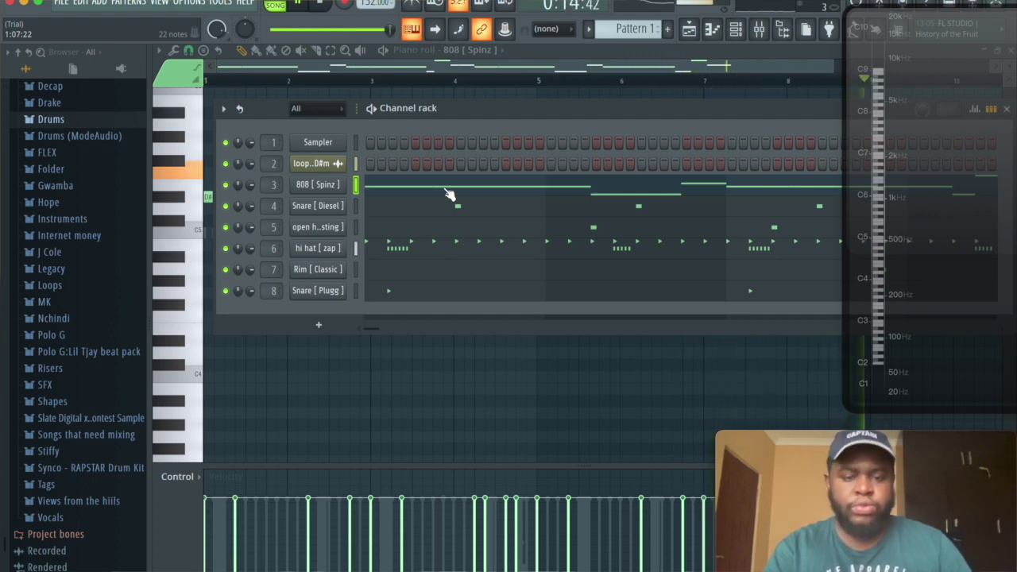
{"action": "key", "text": "space"}
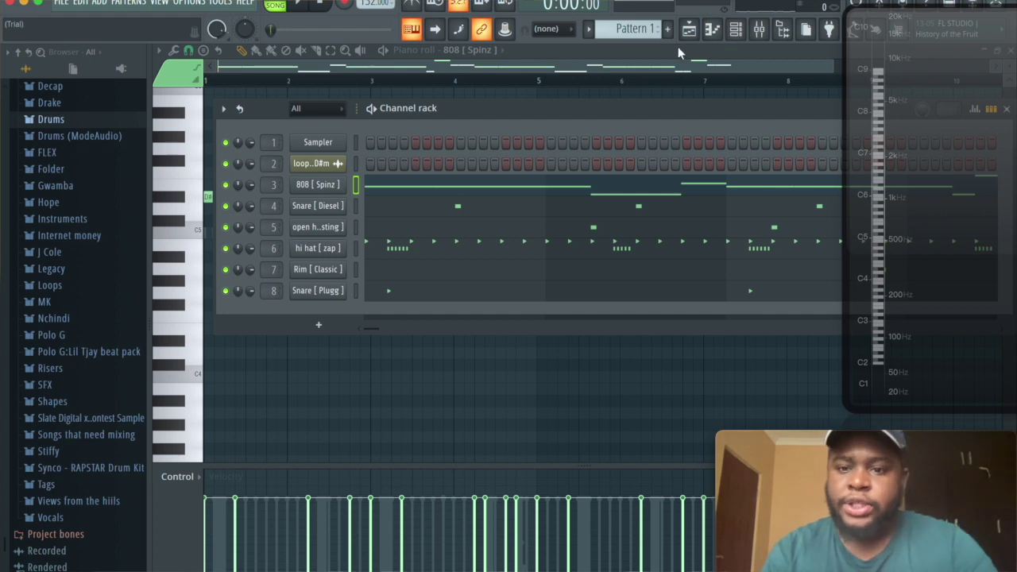
{"action": "left_click", "coordinate": [758, 29]}
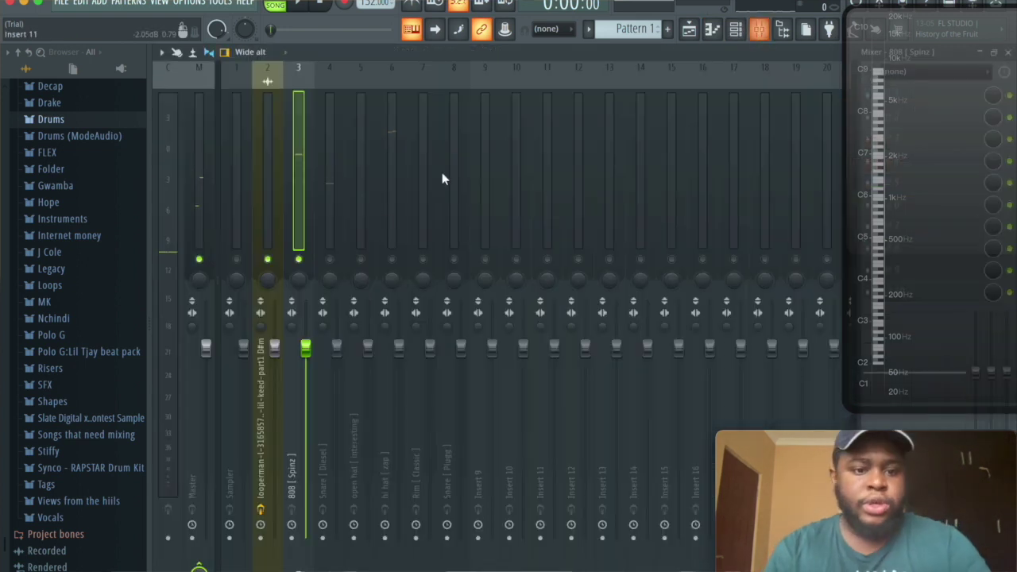
{"action": "left_click", "coordinate": [329, 263]}
Step: Load the nm - berry kick sample from the Kicks folder of the Cxdy Go To 2020 drum kit as a new channel
{"action": "left_click", "coordinate": [735, 30]}
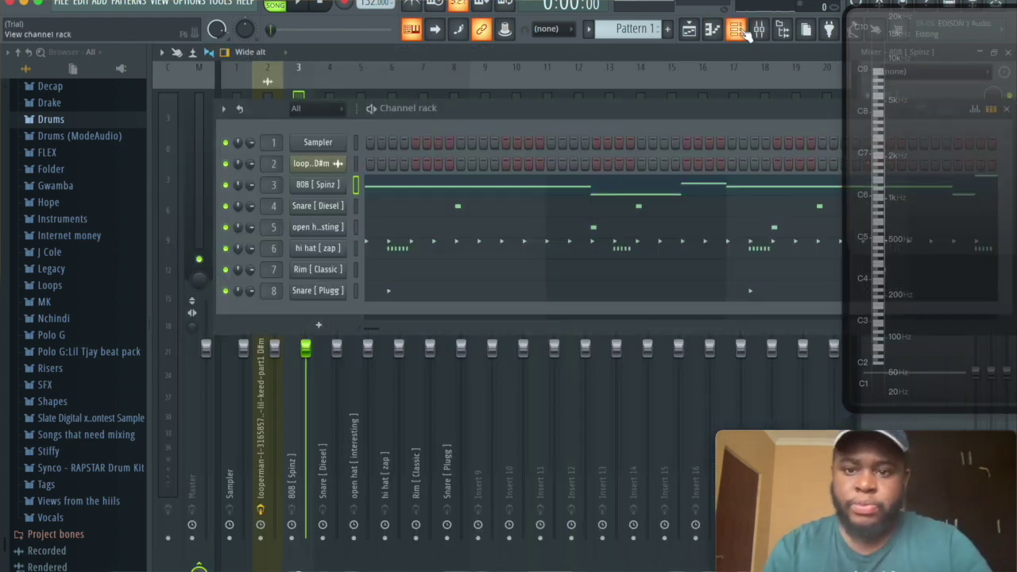
{"action": "scroll", "coordinate": [76, 238], "scroll_direction": "up", "scroll_amount": 5}
{"action": "left_click", "coordinate": [70, 243]}
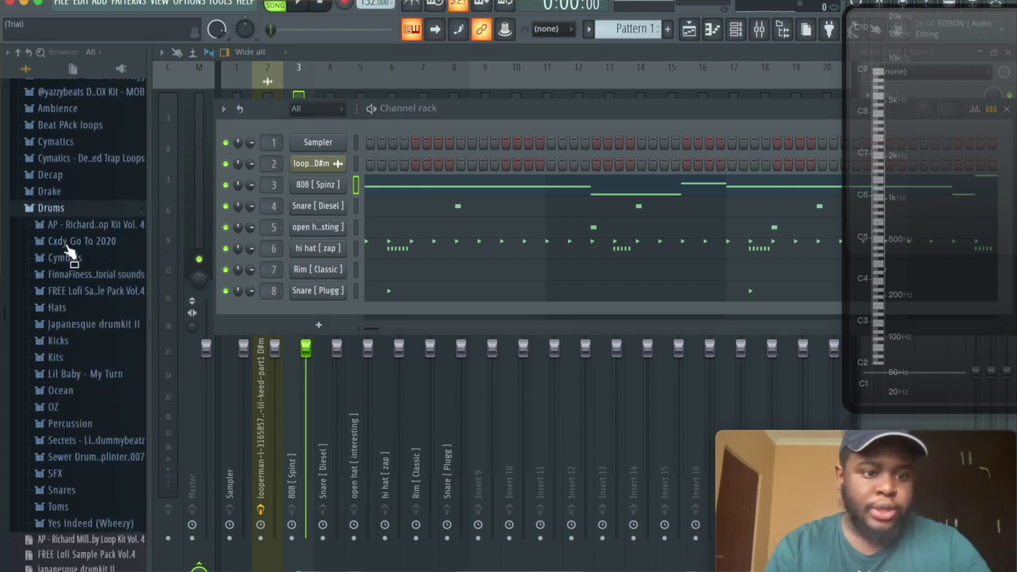
{"action": "left_click", "coordinate": [78, 240]}
{"action": "left_click", "coordinate": [70, 337]}
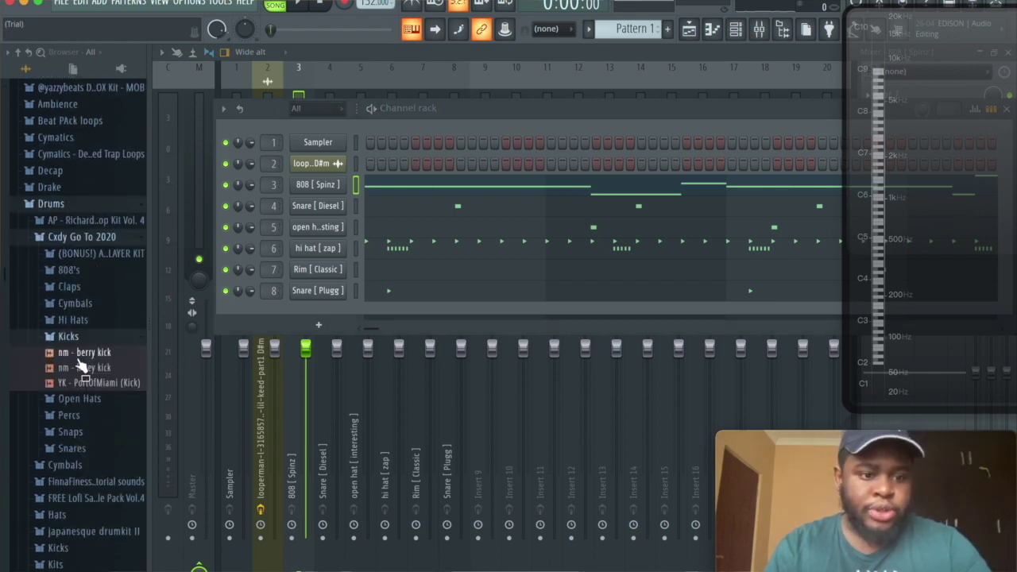
{"action": "left_click_drag", "start_coordinate": [90, 355], "coordinate": [310, 318]}
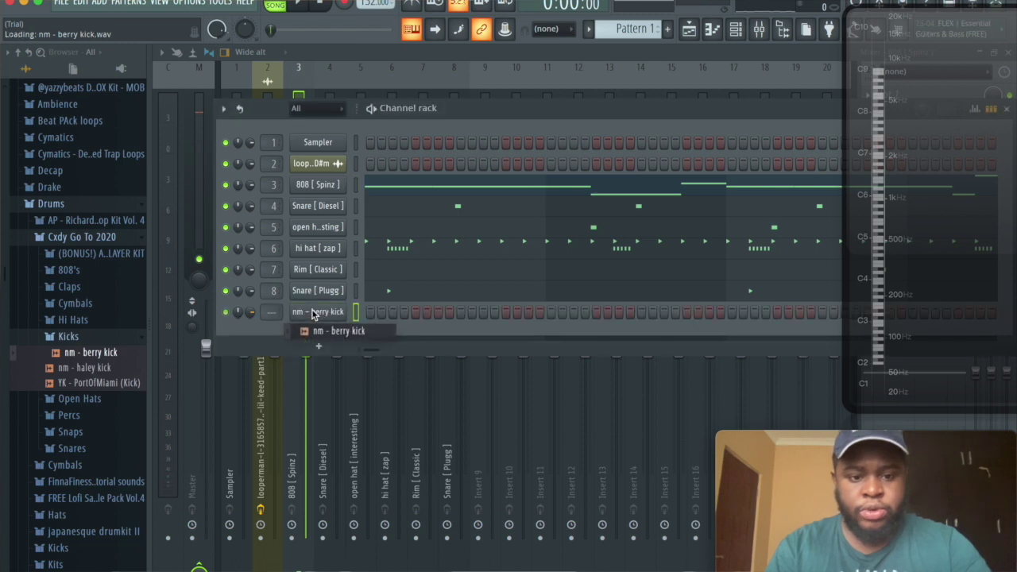
Step: Place an nm - berry kick hit on step 1 and briefly play the song with it
{"action": "key", "text": "XF86AudioLowerVolume"}
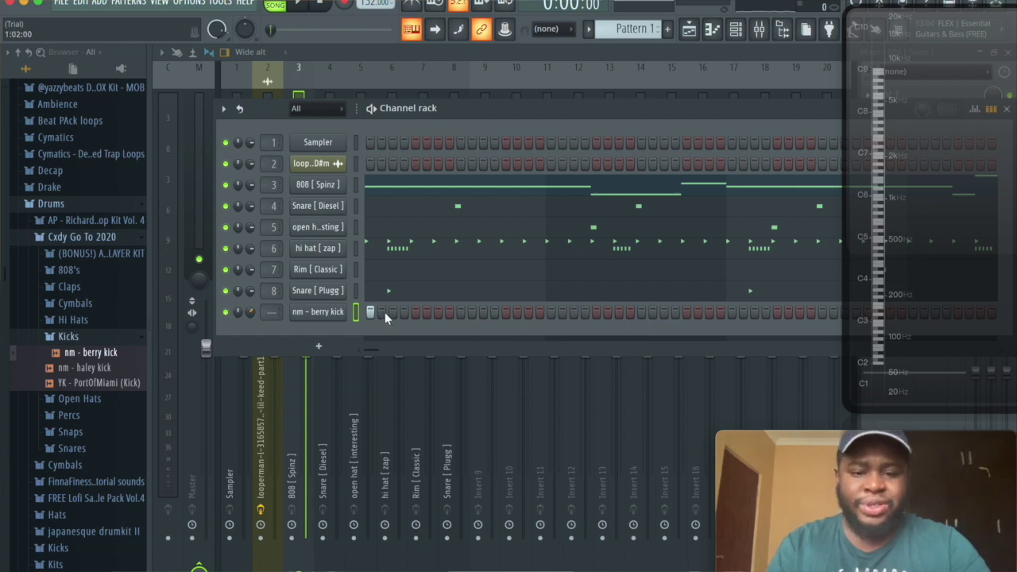
{"action": "key", "text": "space"}
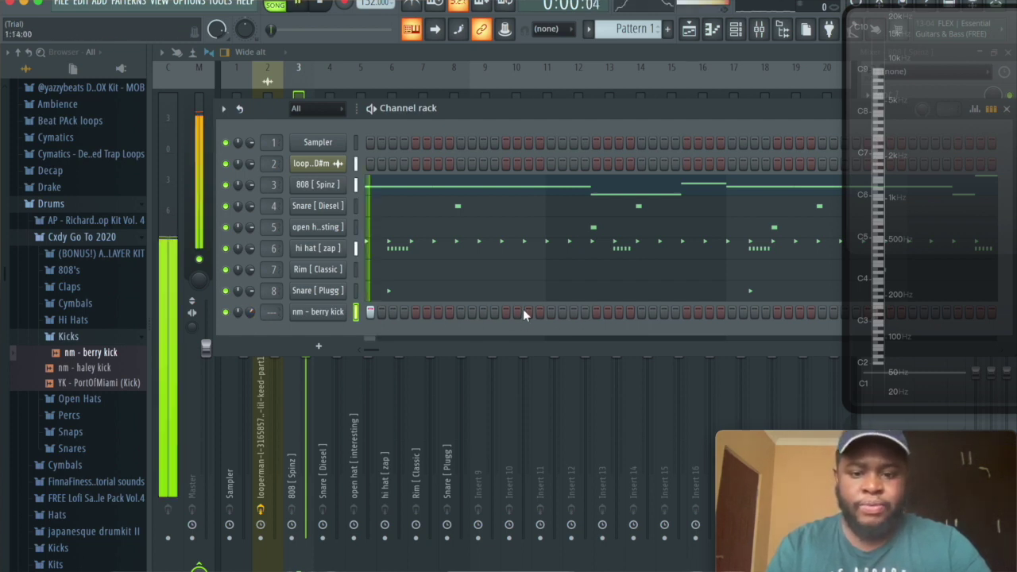
{"action": "key", "text": "space"}
Step: In the kick's piano roll, add C5 notes on bar 2 step 5, bar 3 step 1, and bar 4 steps 5 and 13
{"action": "left_click", "coordinate": [712, 29]}
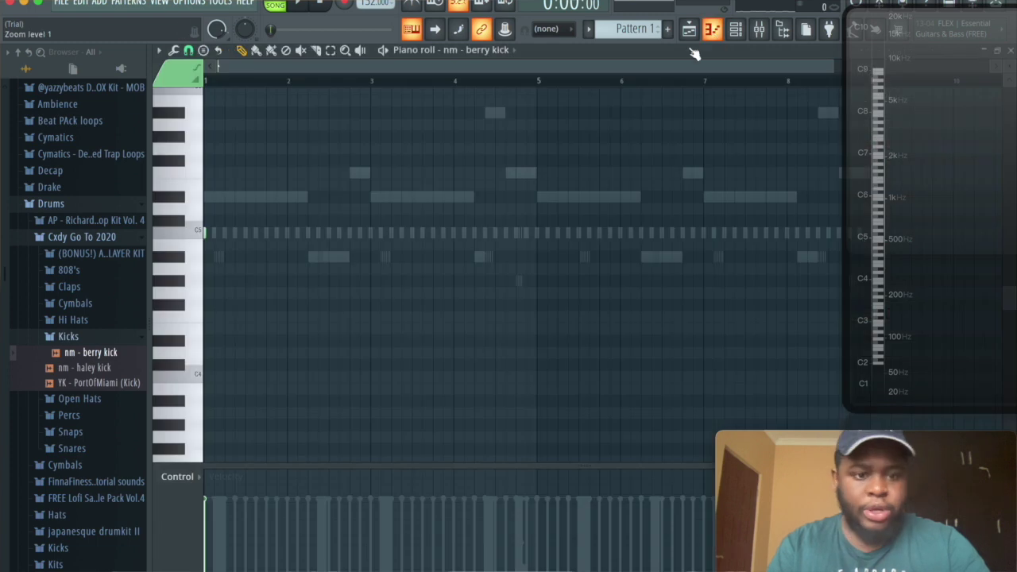
{"action": "left_click", "coordinate": [314, 234]}
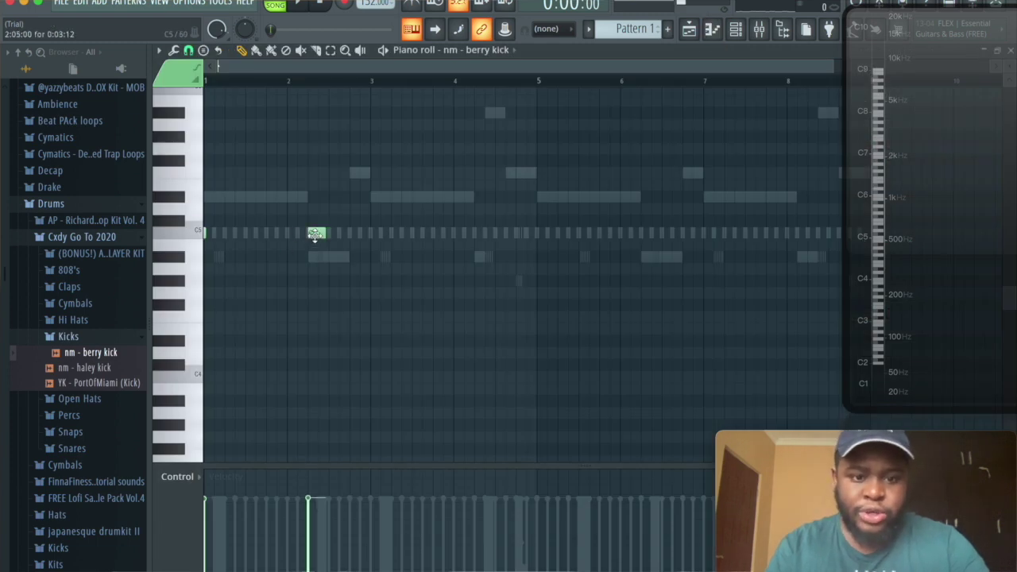
{"action": "left_click", "coordinate": [378, 234]}
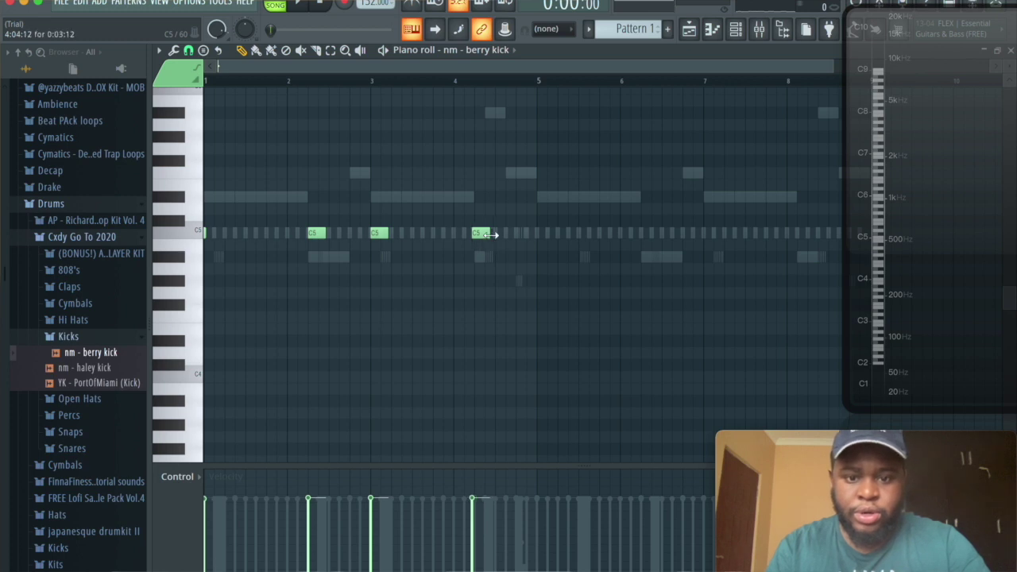
{"action": "left_click_drag", "start_coordinate": [478, 243], "coordinate": [481, 242]}
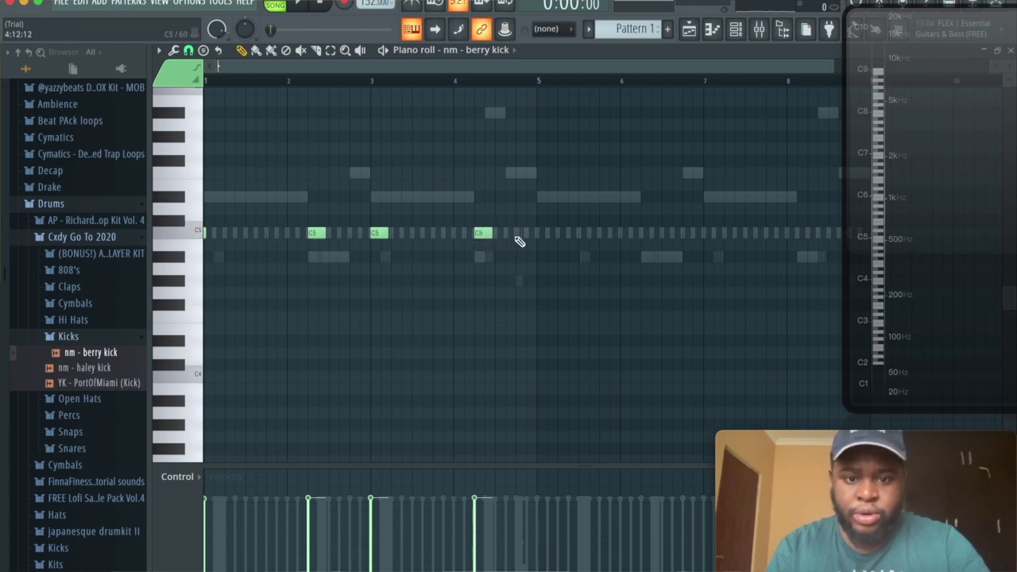
{"action": "left_click", "coordinate": [519, 235]}
Step: Copy the kick notes of bars 1–4 to bars 5–8 and shorten all kick notes to step-like hits
{"action": "left_click_drag", "start_coordinate": [580, 322], "coordinate": [204, 193]}
{"action": "left_click_drag", "start_coordinate": [312, 232], "coordinate": [646, 234]}
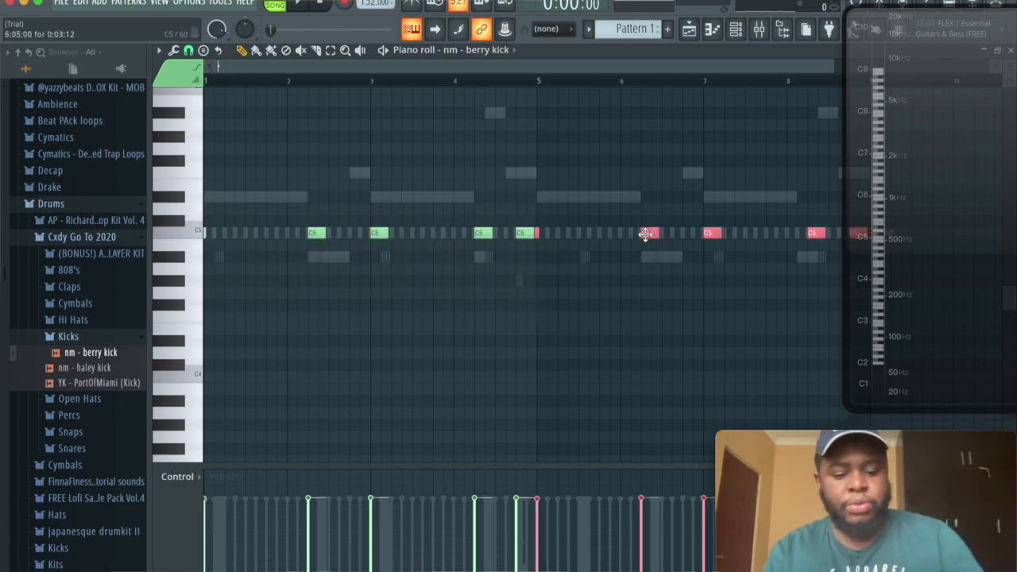
{"action": "left_click", "coordinate": [590, 306]}
{"action": "right_click", "coordinate": [596, 311]}
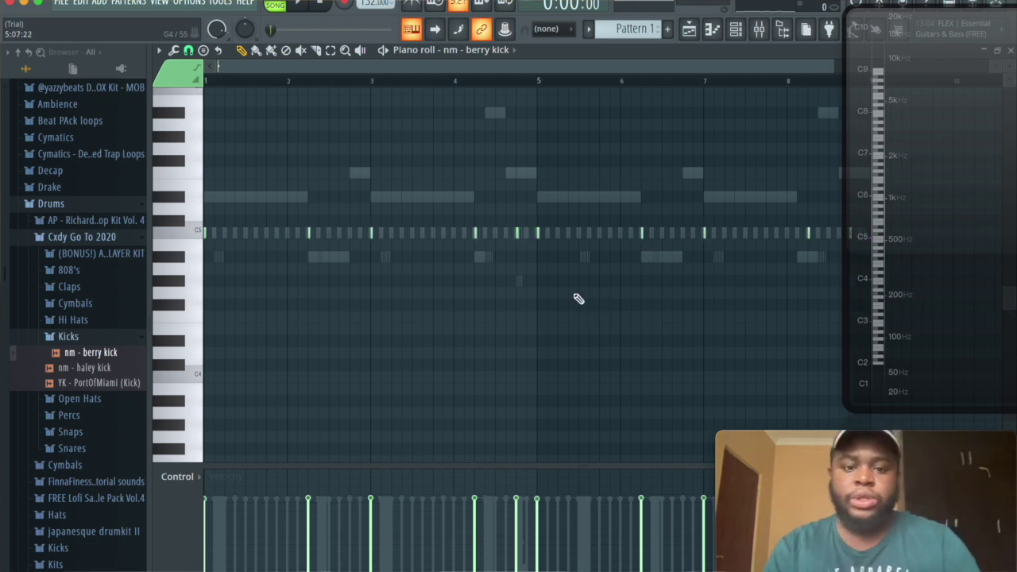
Step: Play the song from the start to check the kick against the 808, with all eight bars of the pattern in view
{"action": "key", "text": "space"}
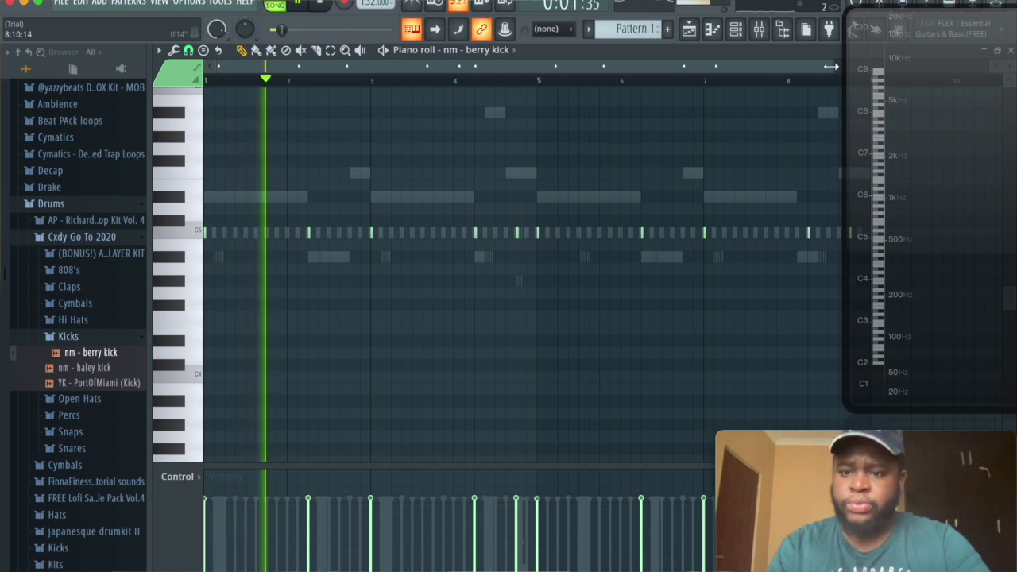
{"action": "left_click_drag", "start_coordinate": [831, 67], "coordinate": [993, 70]}
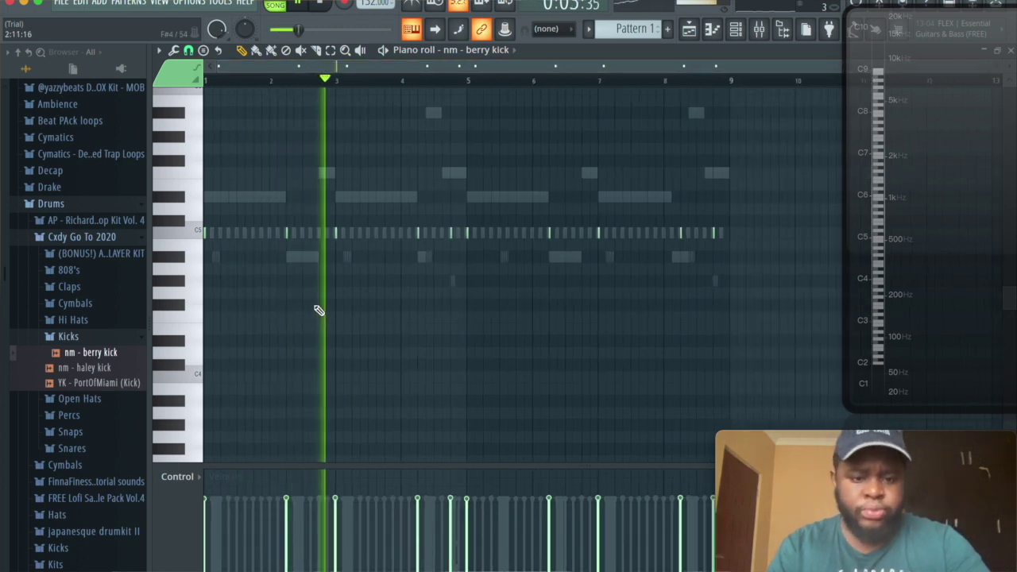
{"action": "key", "text": "space"}
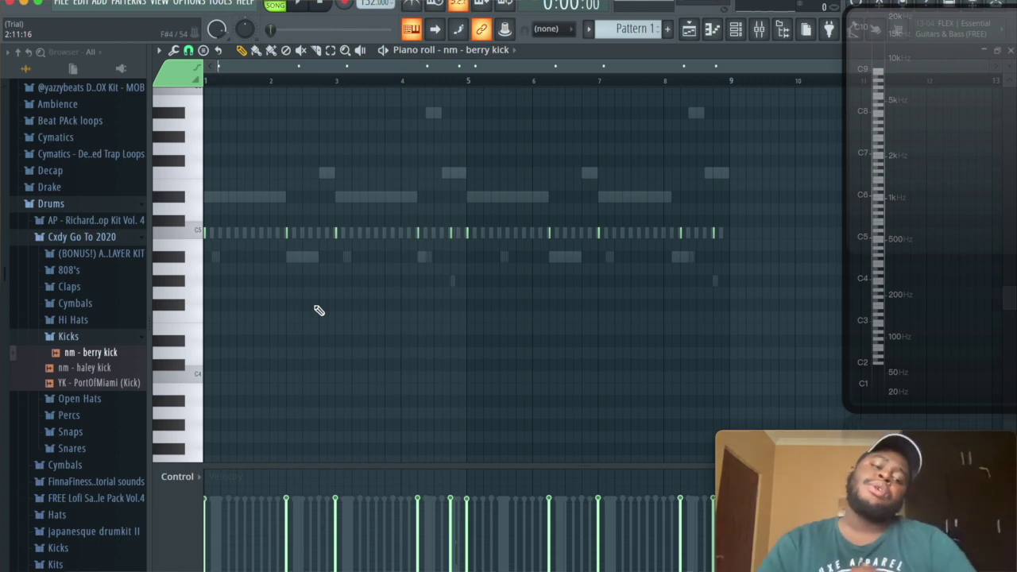